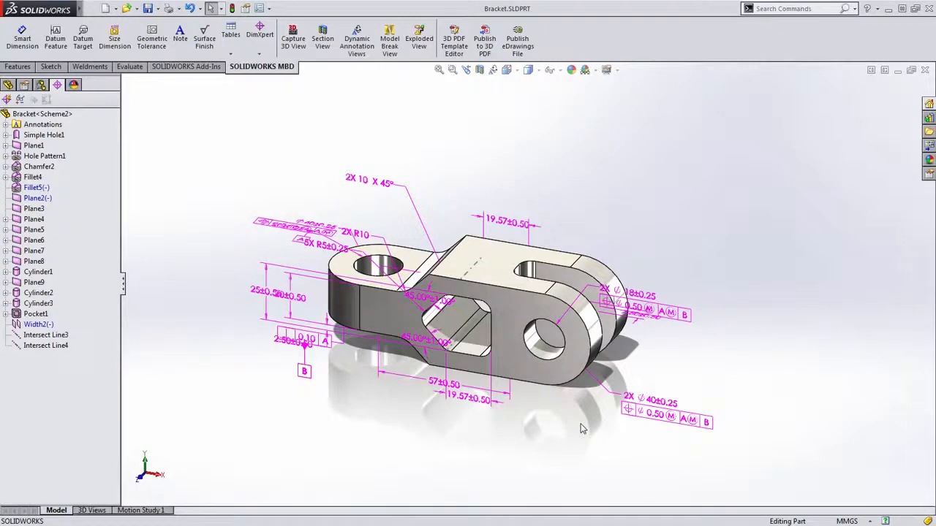
# Turn on the DimXpert tolerance status display and inspect which bracket features are not fully constrained
pyautogui.moveTo(702, 352); pyautogui.dragTo(723, 358, button='middle')
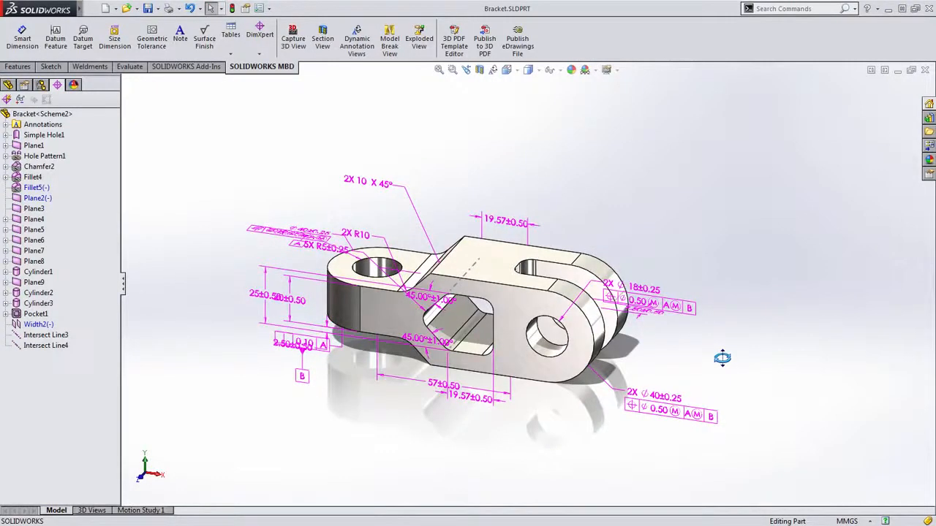
pyautogui.moveTo(723, 358); pyautogui.dragTo(705, 371, button='middle')
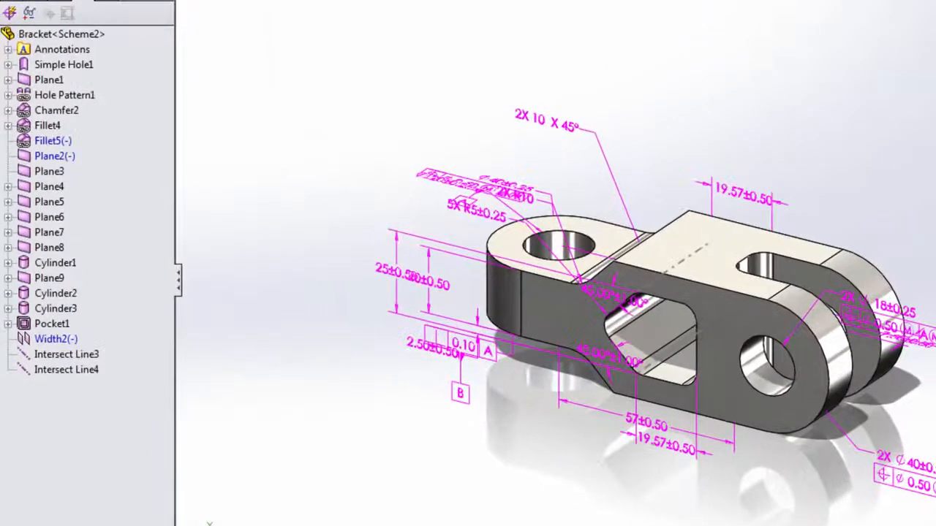
pyautogui.click(31, 14)
pyautogui.moveTo(799, 130); pyautogui.dragTo(838, 237, button='middle')
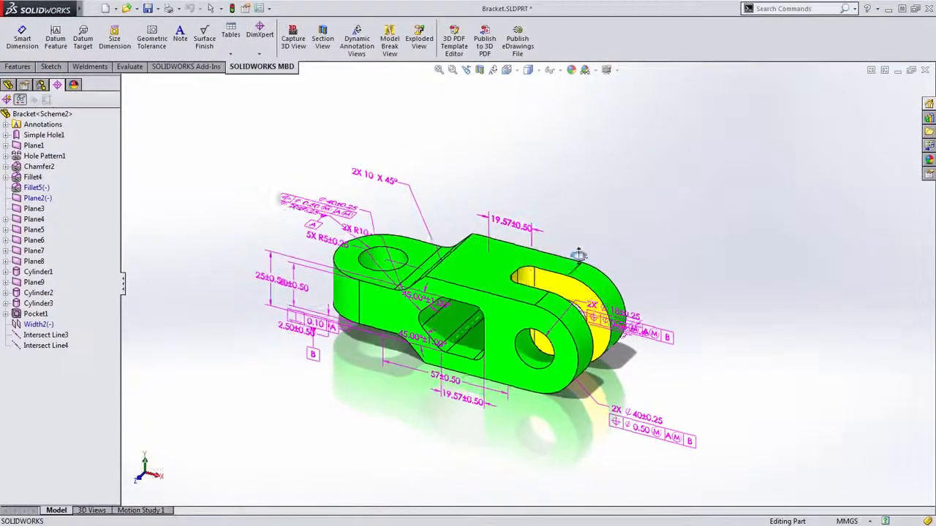
pyautogui.moveTo(577, 253)
pyautogui.mouseDown(button='middle')
pyautogui.moveTo(505, 252)
pyautogui.moveTo(575, 251)
pyautogui.mouseUp(button='middle')
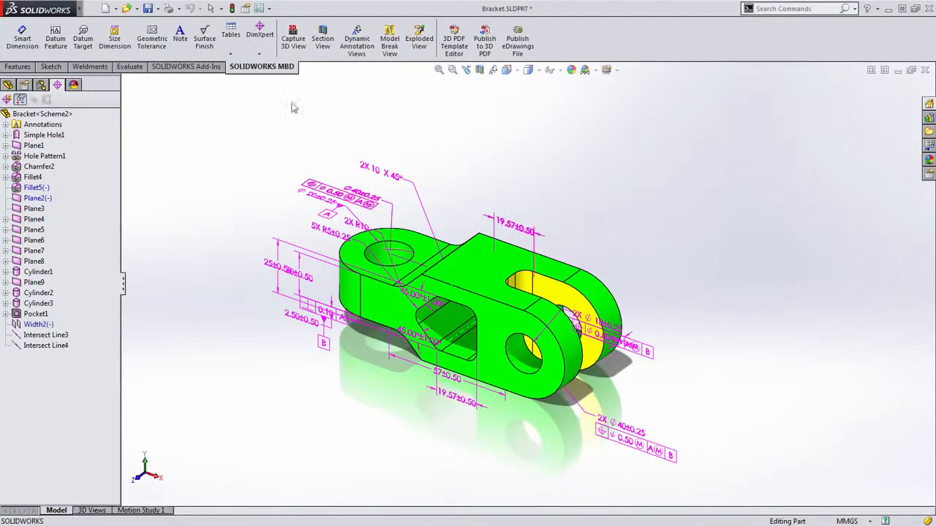
# Add a DimXpert size dimension to the fillets at the inner end of the slot, placing it above the bracket
pyautogui.click(259, 54)
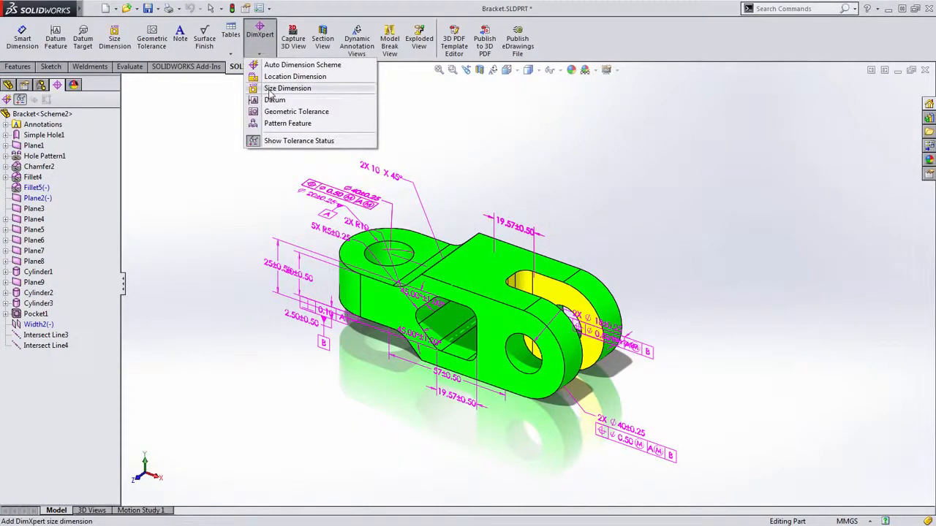
pyautogui.click(271, 89)
pyautogui.click(522, 282)
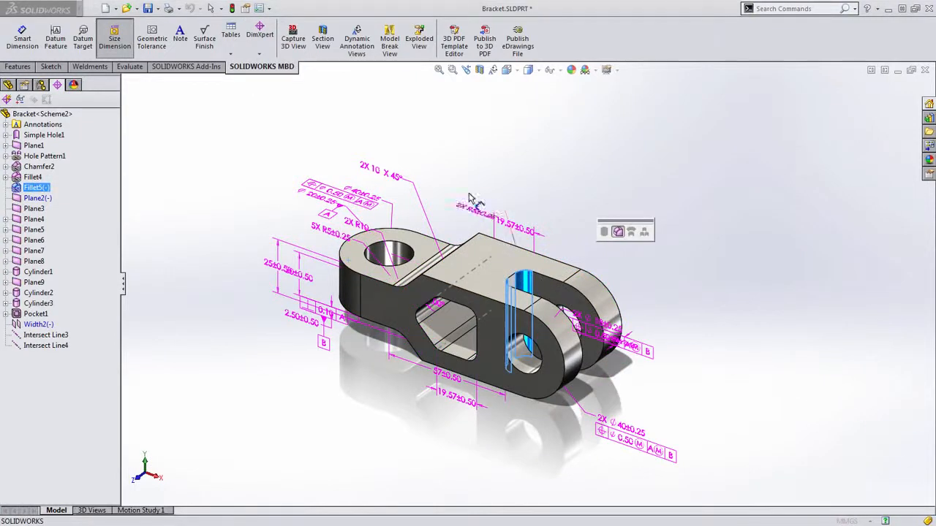
pyautogui.click(465, 186)
pyautogui.scroll(-4, 475, 191)
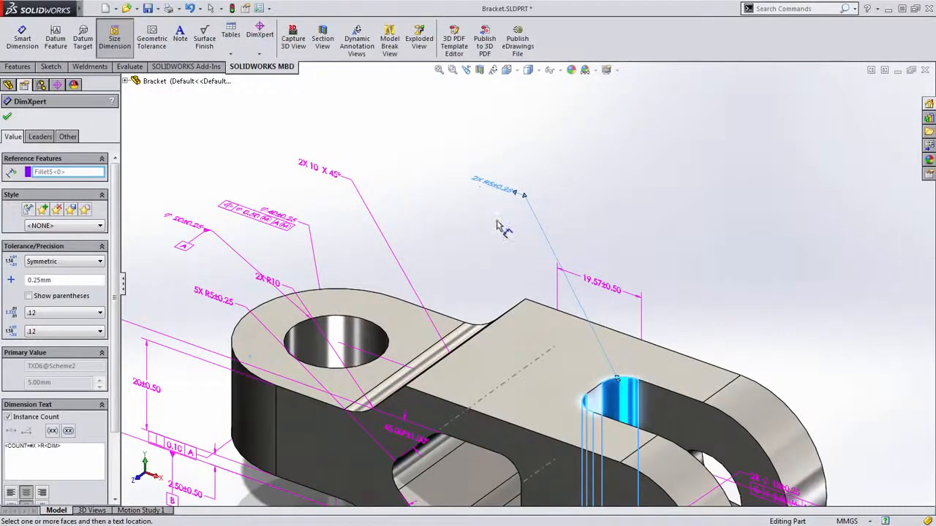
pyautogui.scroll(5, 502, 245)
pyautogui.scroll(3, 503, 253)
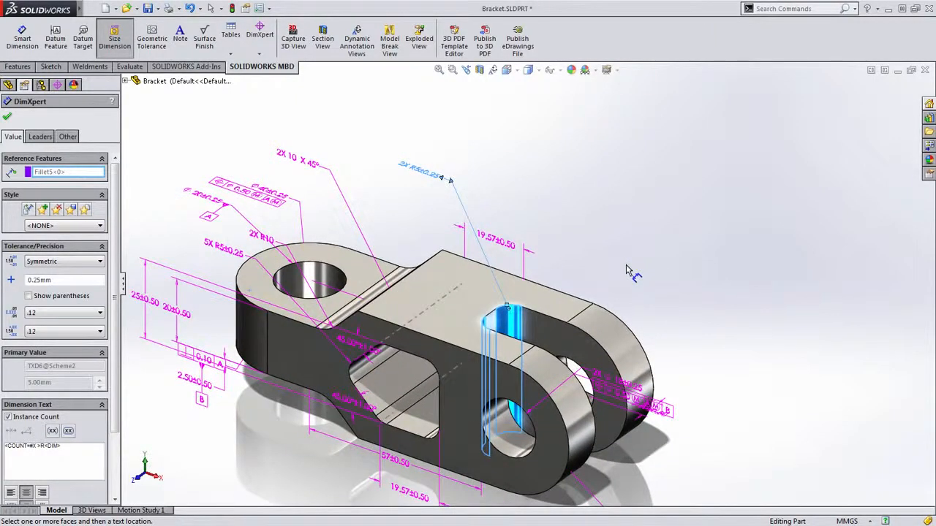
pyautogui.press('Escape')
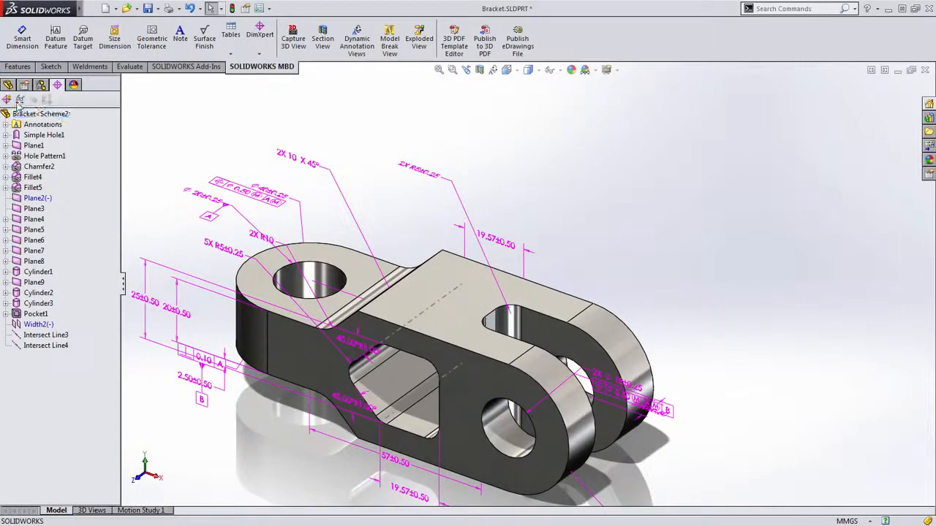
# Show the tolerance status again and add a DimXpert size dimension for the slot's width, placed beyond its open end
pyautogui.click(19, 100)
pyautogui.moveTo(439, 307)
pyautogui.mouseDown(button='middle')
pyautogui.moveTo(522, 336)
pyautogui.moveTo(587, 343)
pyautogui.moveTo(592, 332)
pyautogui.moveTo(579, 320)
pyautogui.mouseUp(button='middle')
pyautogui.click(259, 34)
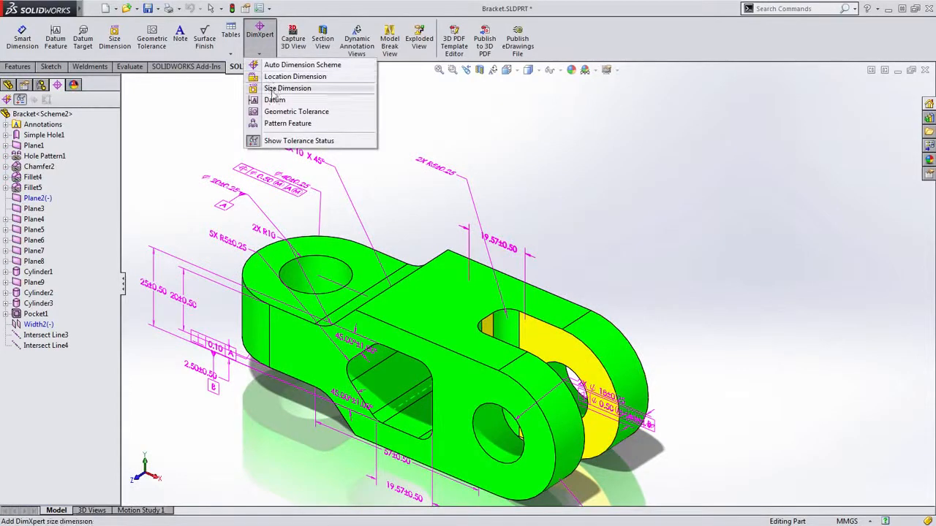
pyautogui.click(278, 88)
pyautogui.click(564, 342)
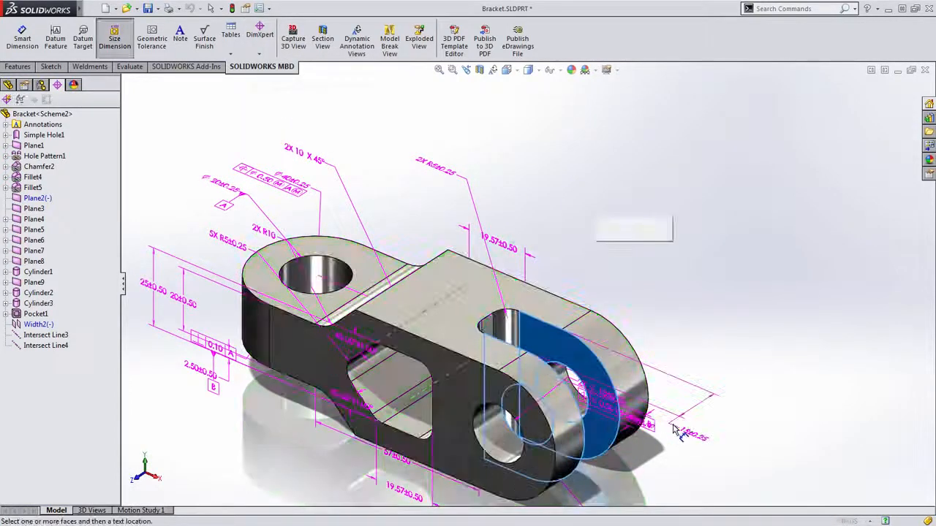
pyautogui.click(724, 421)
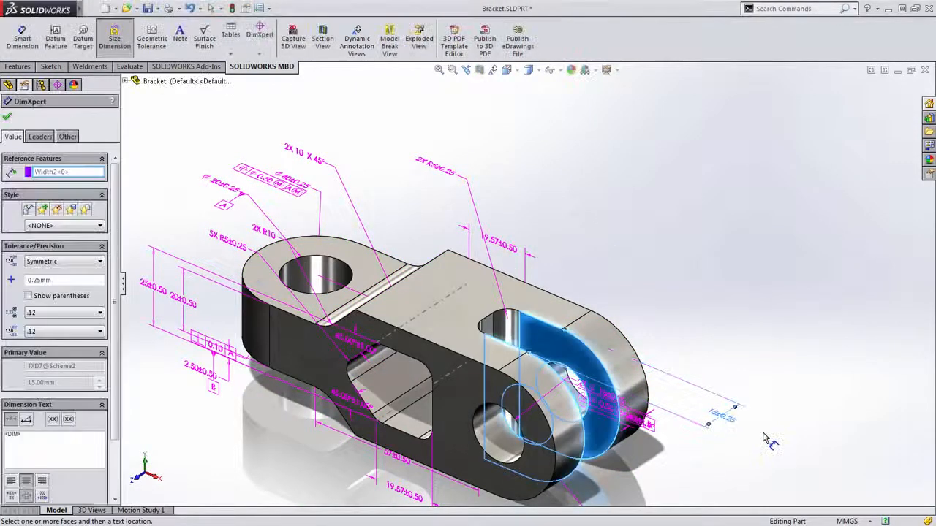
pyautogui.click(260, 53)
pyautogui.click(269, 126)
pyautogui.press('Escape')
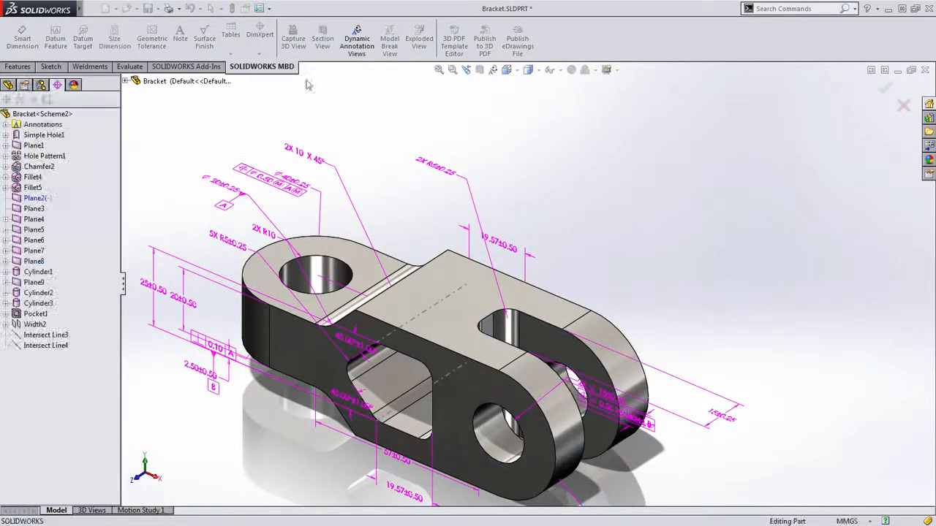
# Turn the tolerance status display back on and inspect the slot's inner end face
pyautogui.click(259, 53)
pyautogui.click(260, 141)
pyautogui.moveTo(643, 307)
pyautogui.mouseDown(button='middle')
pyautogui.moveTo(560, 314)
pyautogui.moveTo(448, 342)
pyautogui.moveTo(468, 314)
pyautogui.mouseUp(button='middle')
pyautogui.moveTo(448, 342)
# Add a DimXpert location dimension between the slot's inner end face and the vertical hole, placed in front of the bracket
pyautogui.click(268, 52)
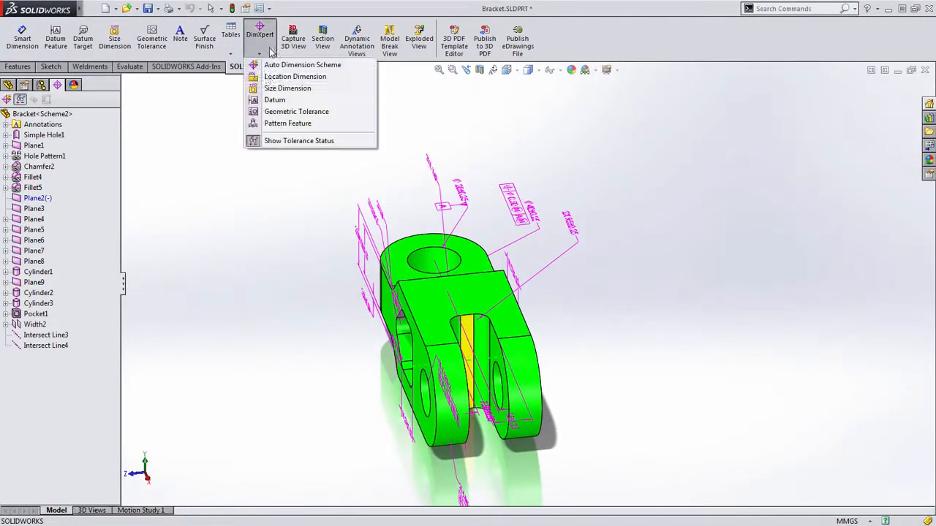
pyautogui.click(266, 78)
pyautogui.scroll(-1, 421, 364)
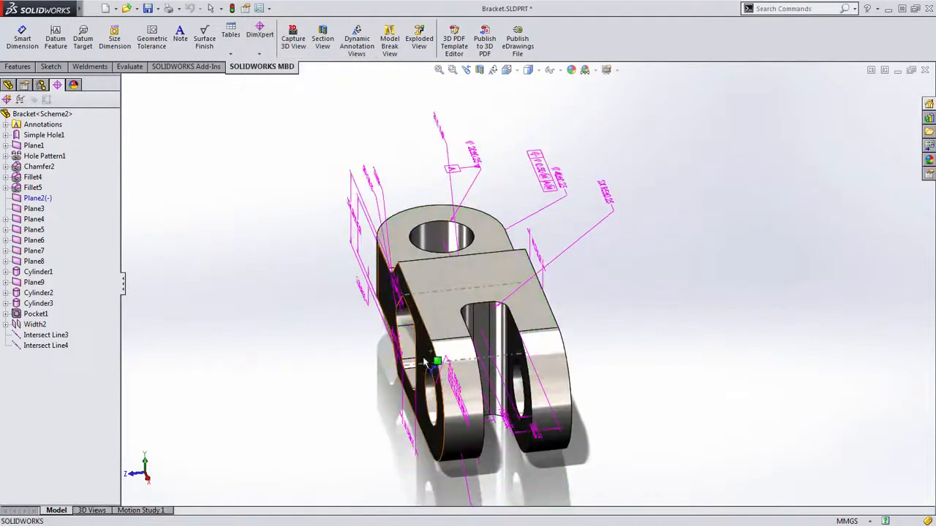
pyautogui.scroll(-2, 424, 363)
pyautogui.click(504, 311)
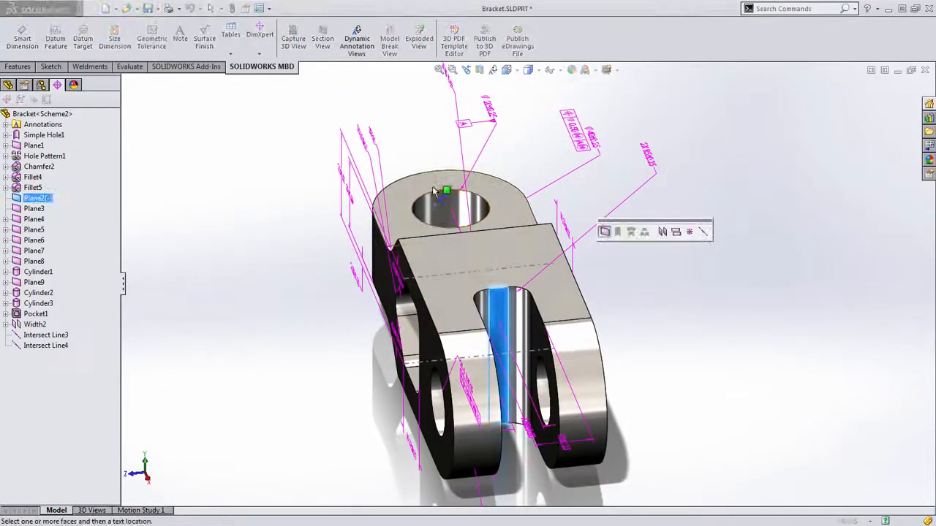
pyautogui.moveTo(363, 253); pyautogui.dragTo(393, 258, button='middle')
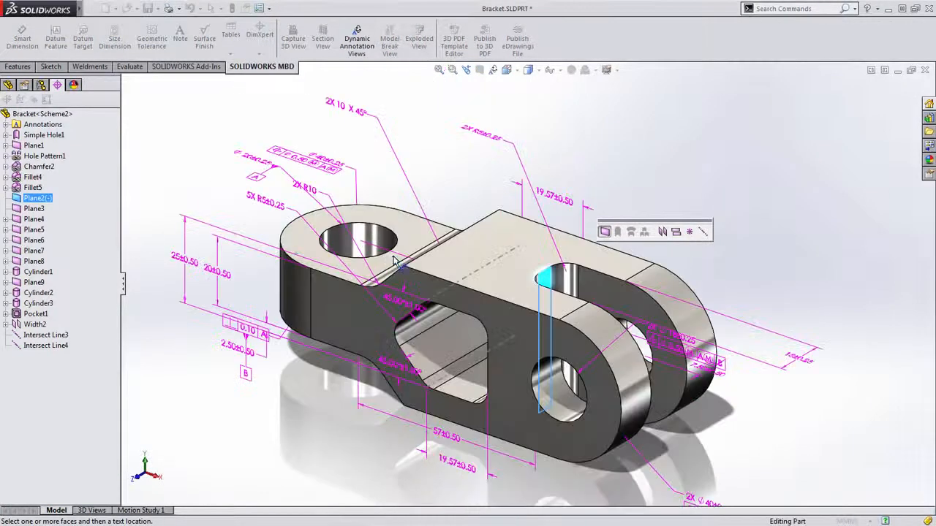
pyautogui.scroll(1, 393, 262)
pyautogui.click(415, 247)
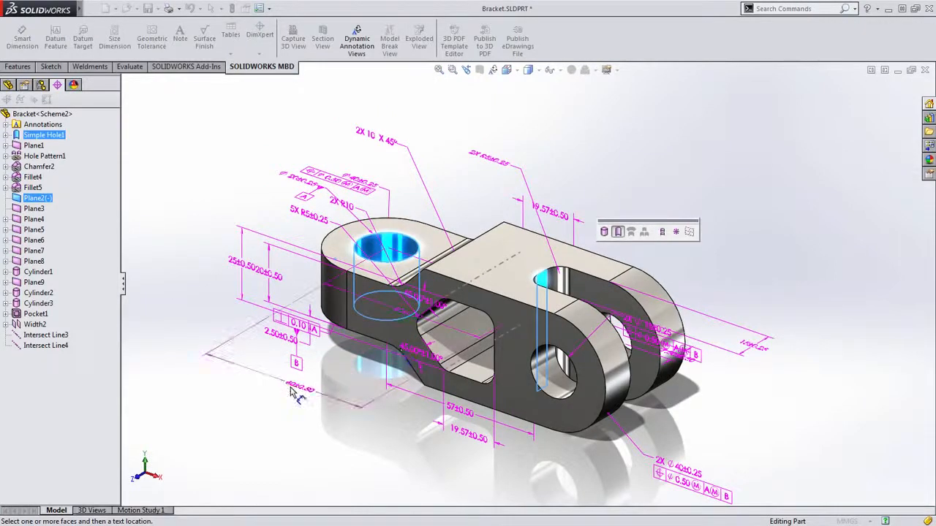
pyautogui.click(293, 381)
pyautogui.press('Escape')
pyautogui.moveTo(468, 411)
pyautogui.mouseDown(button='middle')
pyautogui.moveTo(487, 395)
pyautogui.moveTo(499, 418)
pyautogui.mouseUp(button='middle')
pyautogui.scroll(2, 488, 398)
pyautogui.moveTo(558, 402)
pyautogui.mouseDown(button='middle')
pyautogui.moveTo(565, 389)
pyautogui.moveTo(552, 446)
pyautogui.mouseUp(button='middle')
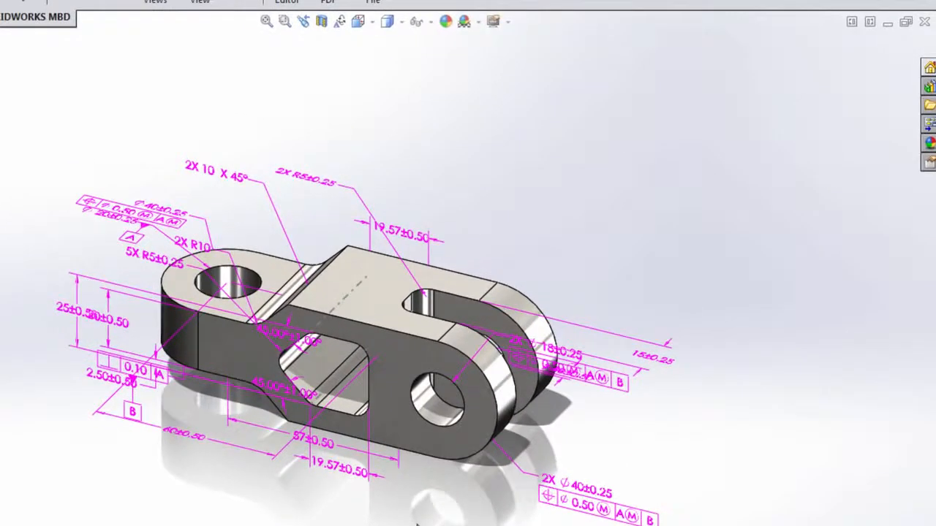
# Enable Dynamic Annotation Views, examine the annotations with the bracket rotated to top and front orientations, and disable it again
pyautogui.click(340, 24)
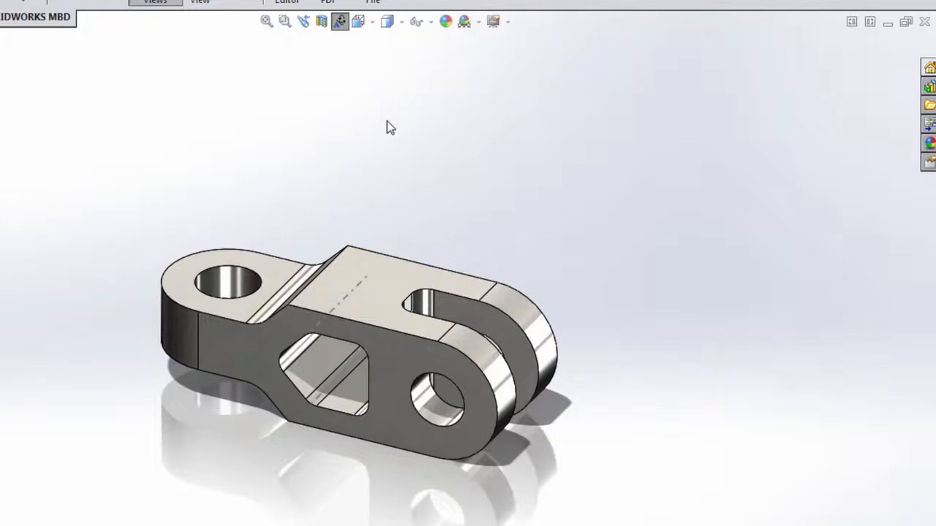
pyautogui.moveTo(412, 97)
pyautogui.mouseDown(button='middle')
pyautogui.moveTo(455, 305)
pyautogui.moveTo(449, 315)
pyautogui.mouseUp(button='middle')
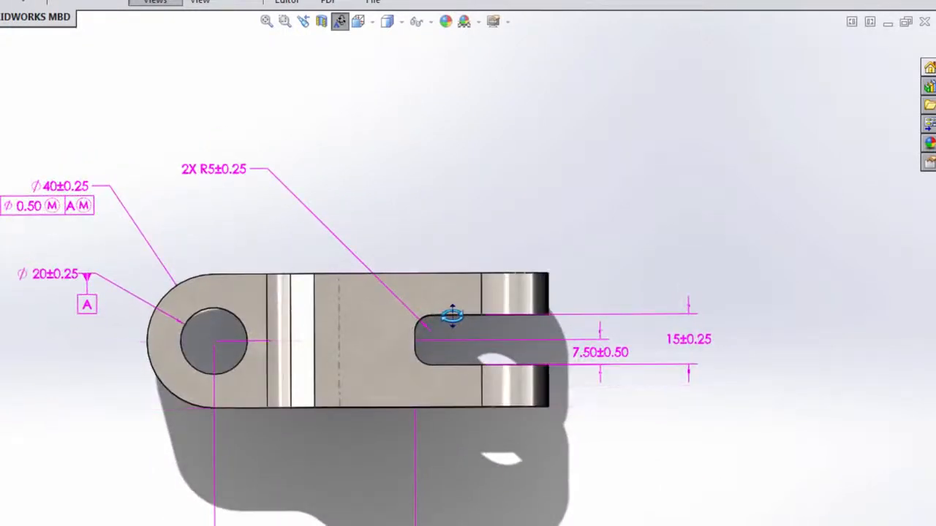
pyautogui.moveTo(491, 489)
pyautogui.mouseDown(button='middle')
pyautogui.moveTo(478, 388)
pyautogui.moveTo(489, 184)
pyautogui.mouseUp(button='middle')
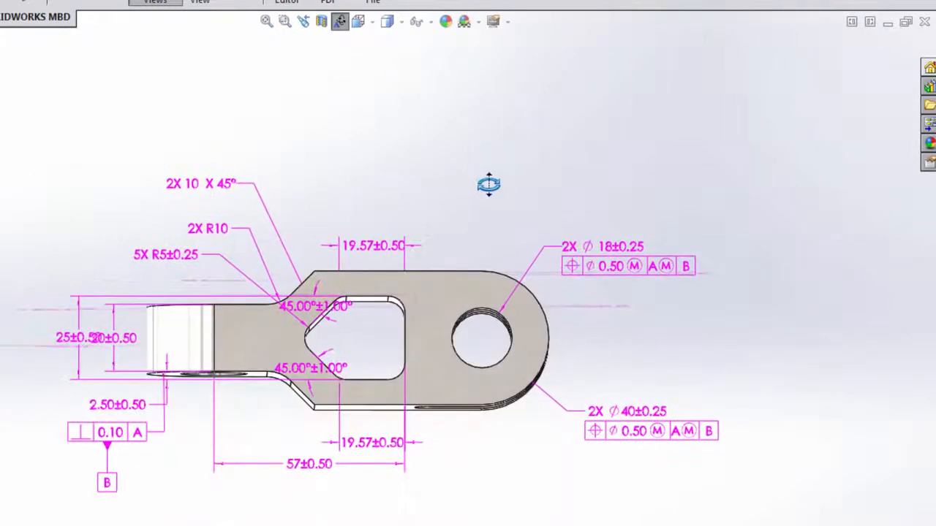
pyautogui.moveTo(529, 129)
pyautogui.mouseDown(button='middle')
pyautogui.moveTo(487, 241)
pyautogui.moveTo(470, 259)
pyautogui.mouseUp(button='middle')
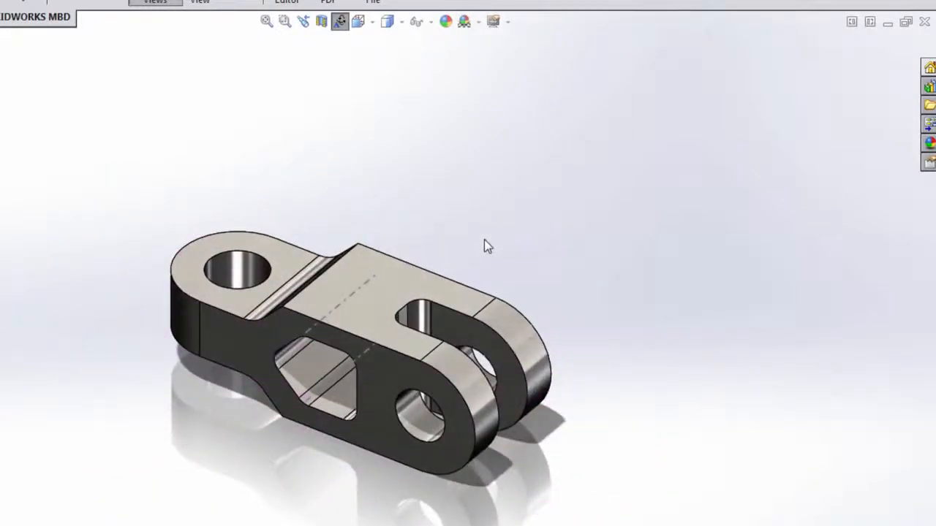
pyautogui.click(339, 27)
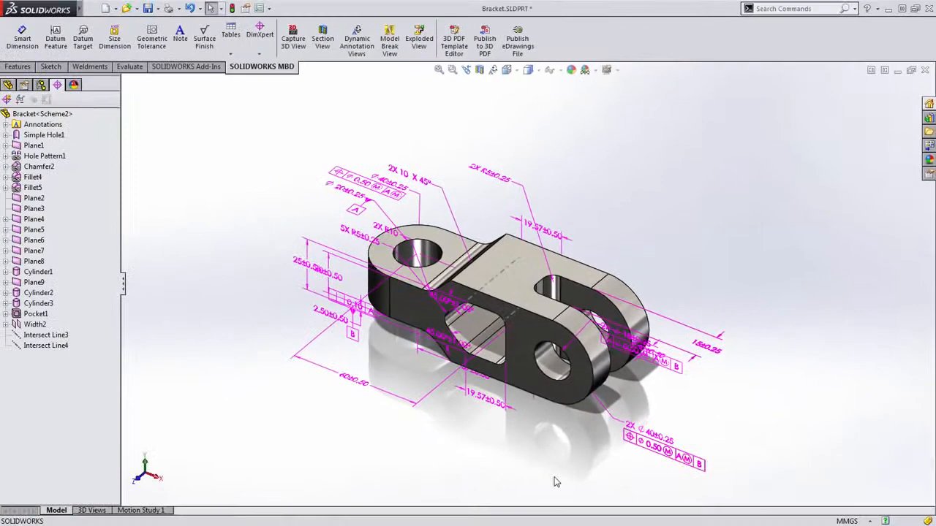
# Open the part's 3D views and activate the All Dimensions view
pyautogui.scroll(2, 563, 463)
pyautogui.scroll(2, 569, 444)
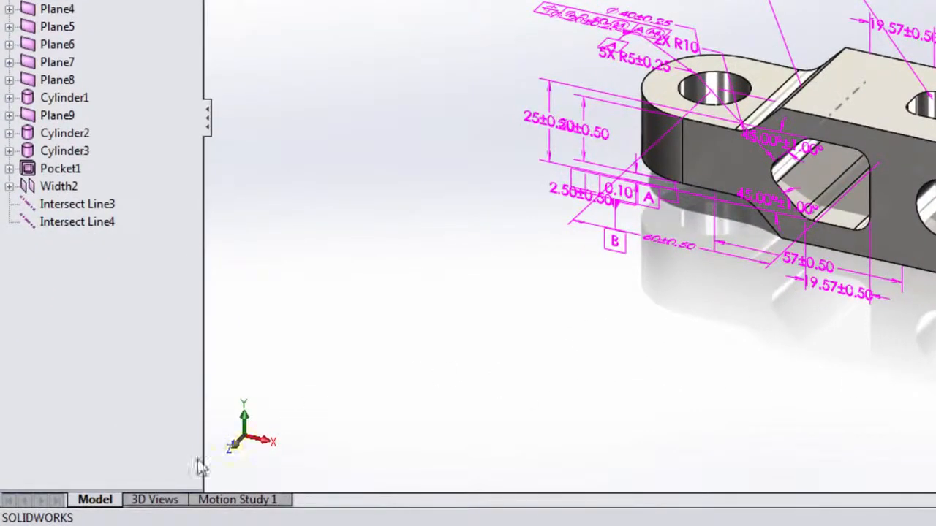
pyautogui.click(165, 506)
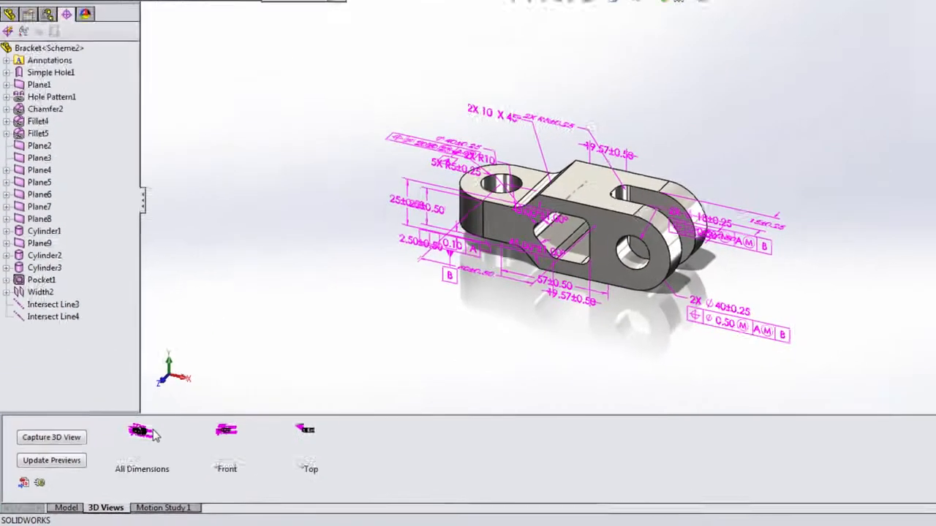
pyautogui.doubleClick(219, 387)
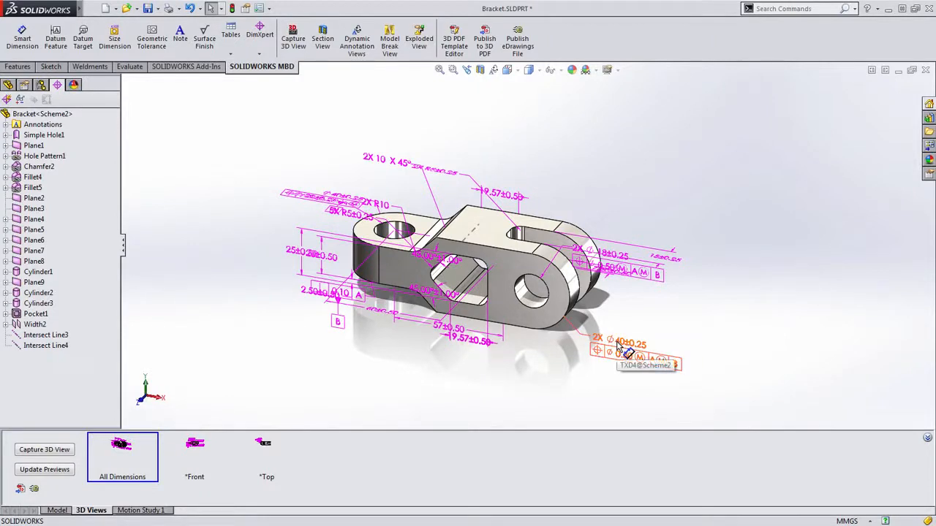
# Expand the Annotations folder to list its annotation views and activate the *Front 3D view
pyautogui.click(6, 124)
pyautogui.click(57, 209)
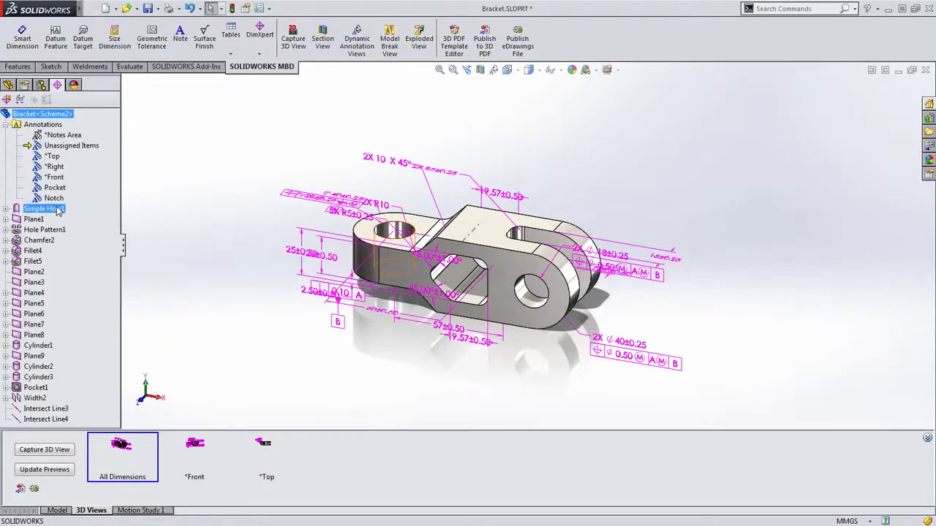
pyautogui.click(203, 285)
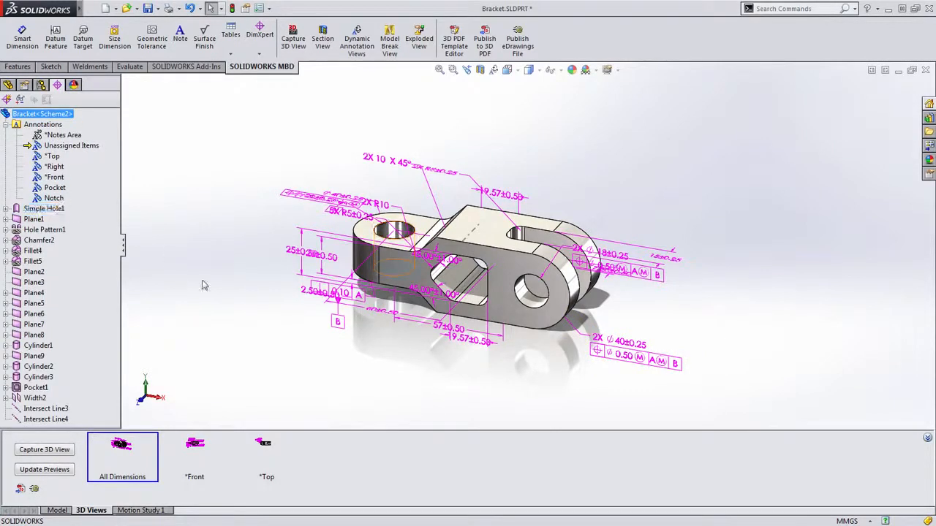
pyautogui.click(195, 453)
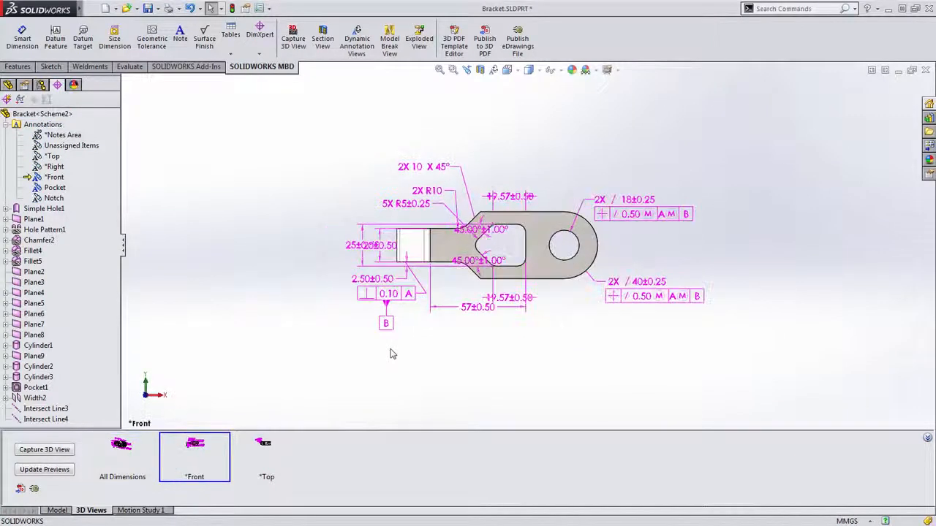
pyautogui.scroll(-1, 566, 281)
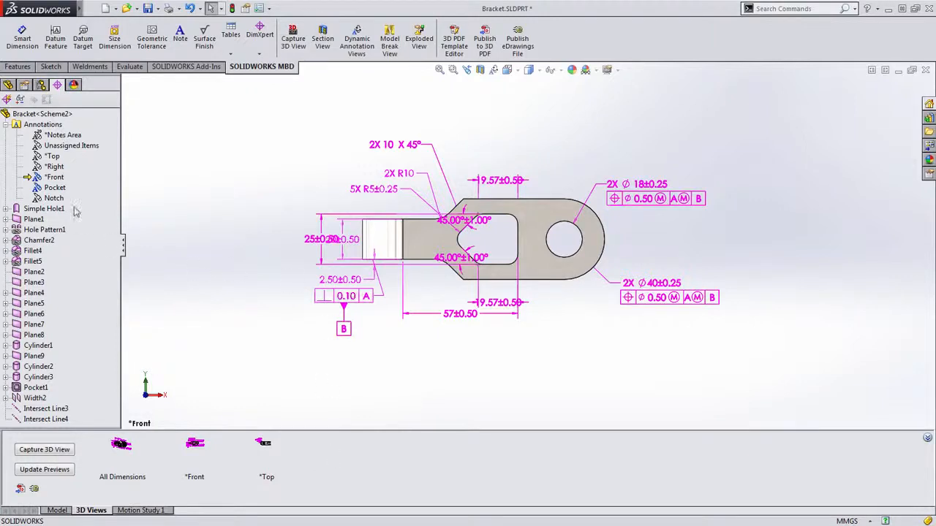
# Activate and reorient to the Pocket annotation view, and capture it as a 3D view named Pocket containing only the Pocket annotations
pyautogui.rightClick(55, 190)
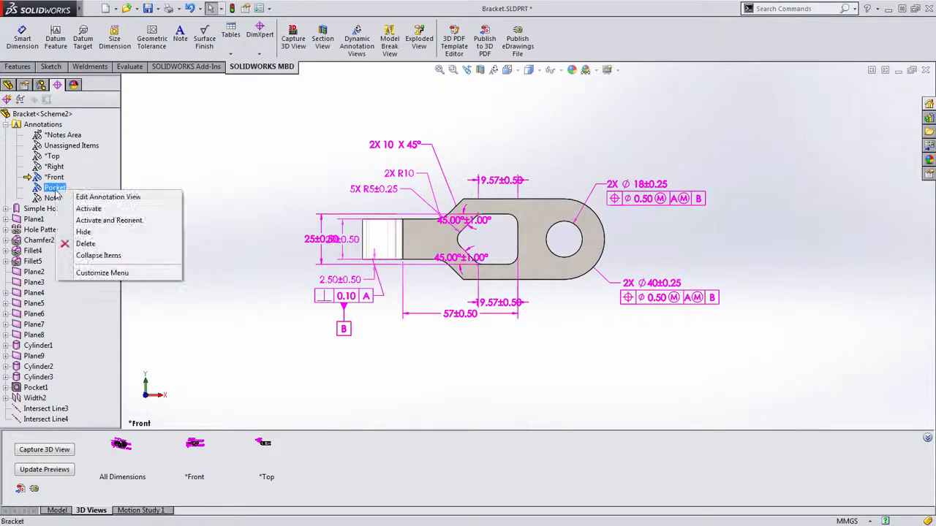
pyautogui.click(120, 221)
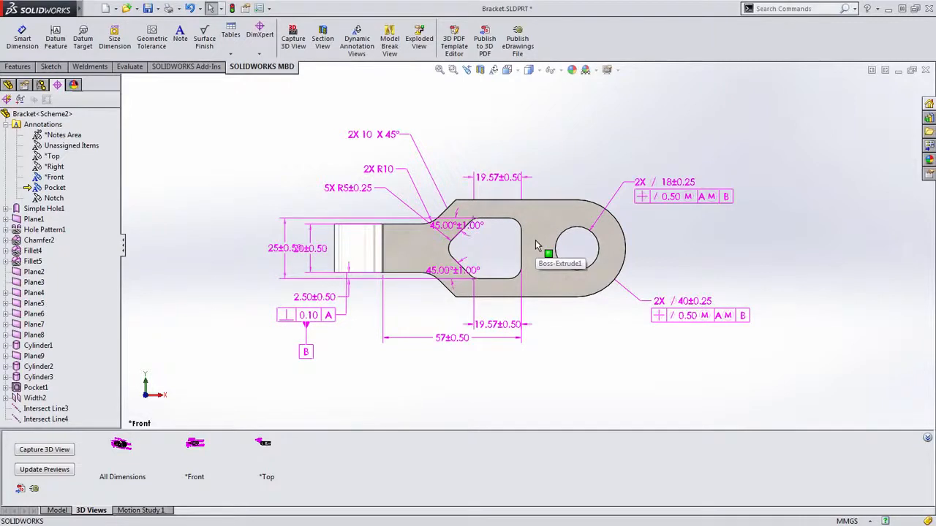
pyautogui.click(44, 450)
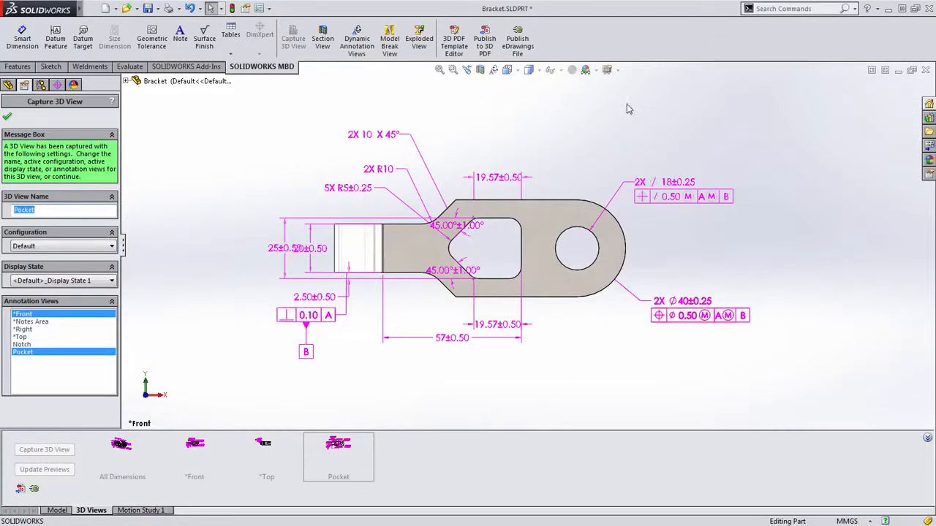
pyautogui.click(42, 316)
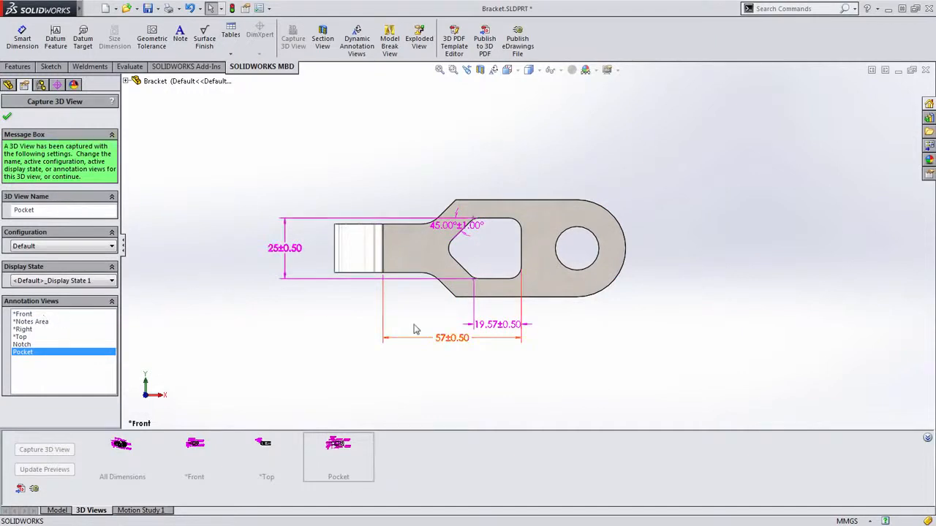
pyautogui.click(7, 117)
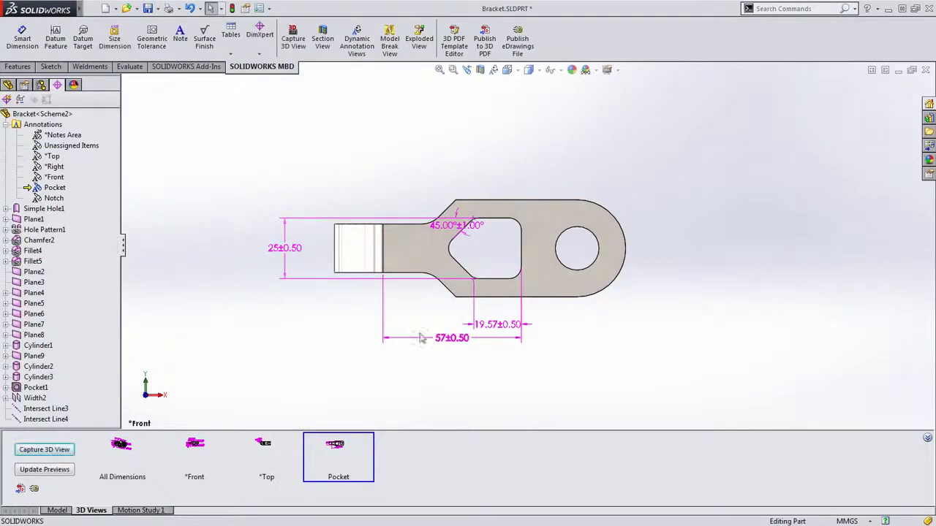
# Recapture the *Front 3D view with the Pocket annotation view excluded, so only *Front is included
pyautogui.click(200, 451)
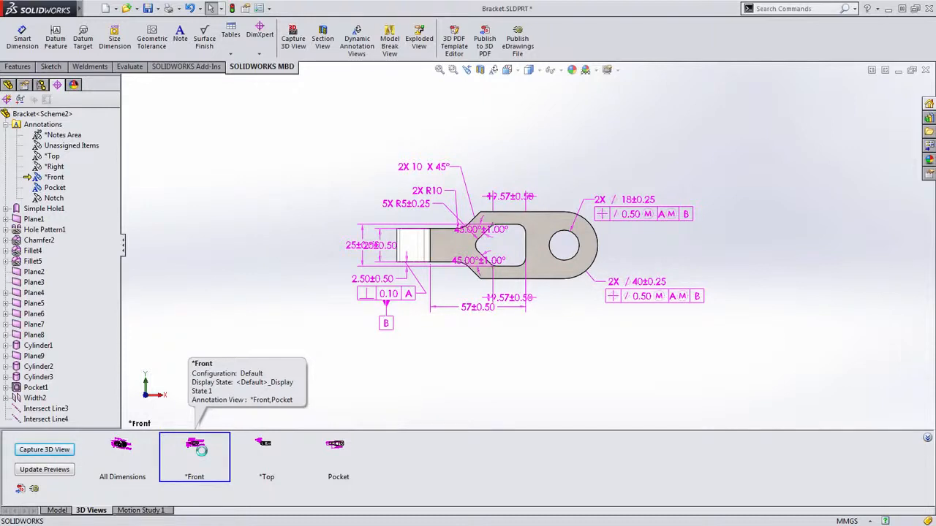
pyautogui.rightClick(201, 451)
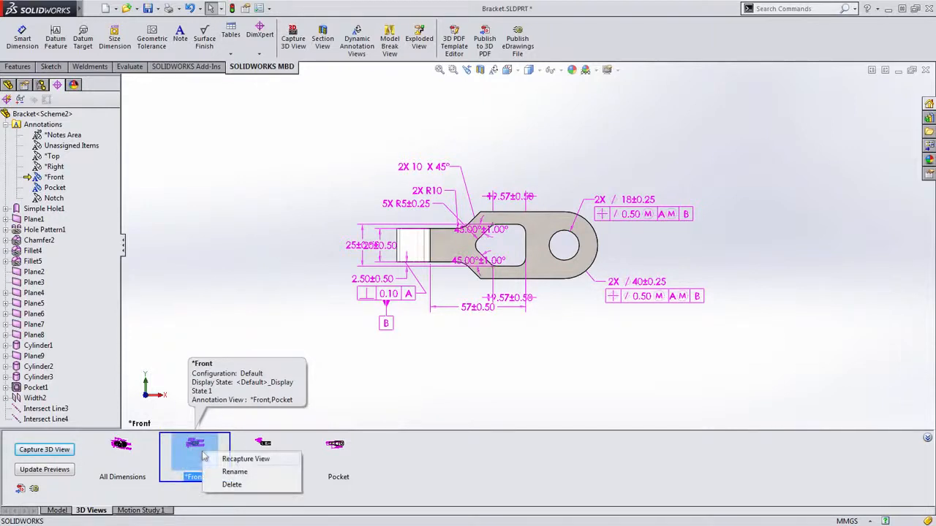
pyautogui.click(243, 459)
pyautogui.keyDown('ctrl'); pyautogui.click(23, 351); pyautogui.keyUp('ctrl')
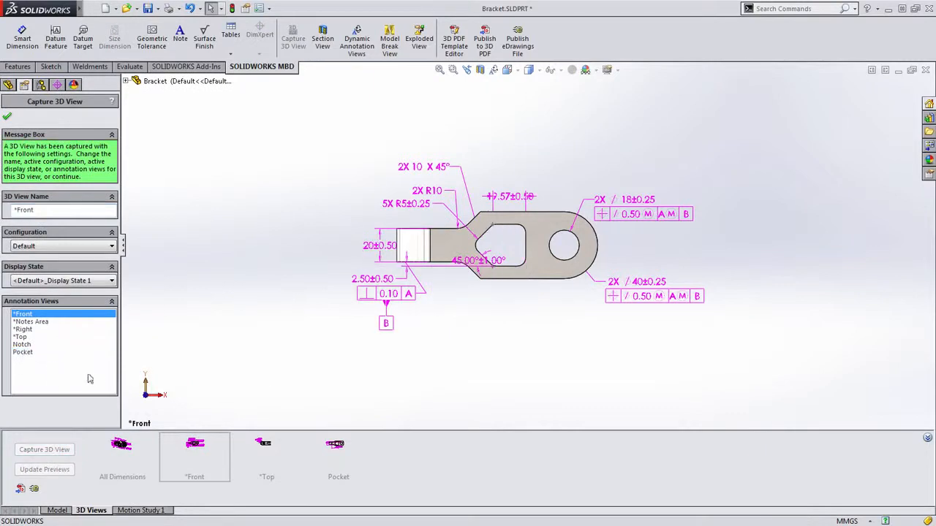
pyautogui.click(6, 116)
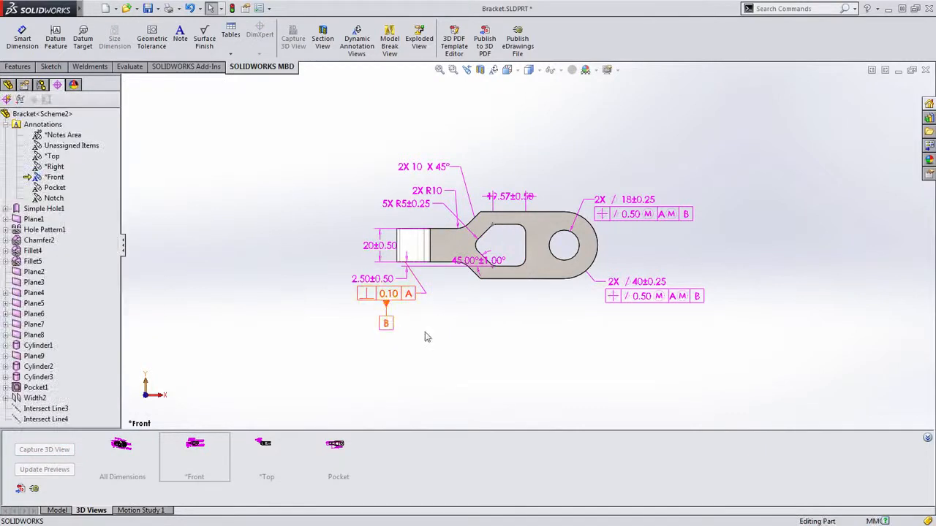
# Reassign the 2.50 offset, the 45° angle and the 19.57 dimension from *Front to the Pocket annotation view
pyautogui.scroll(-3, 558, 229)
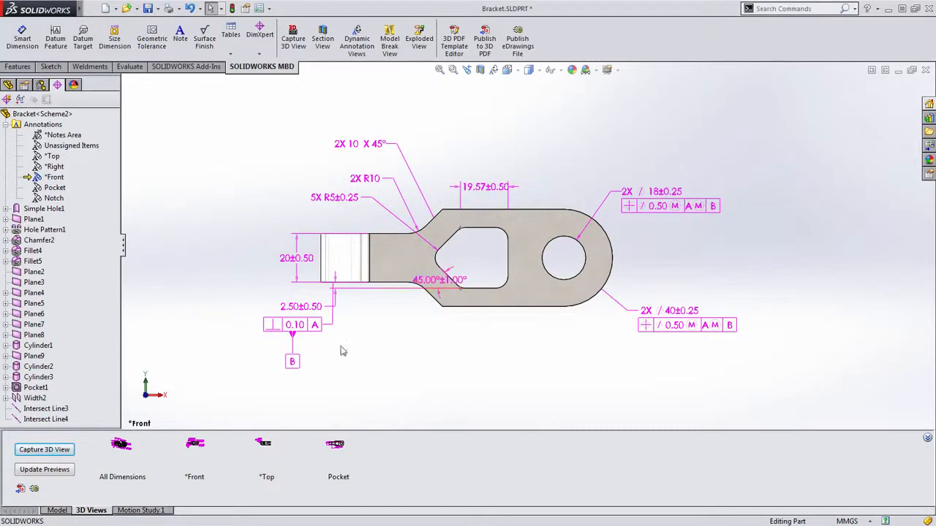
pyautogui.click(306, 309)
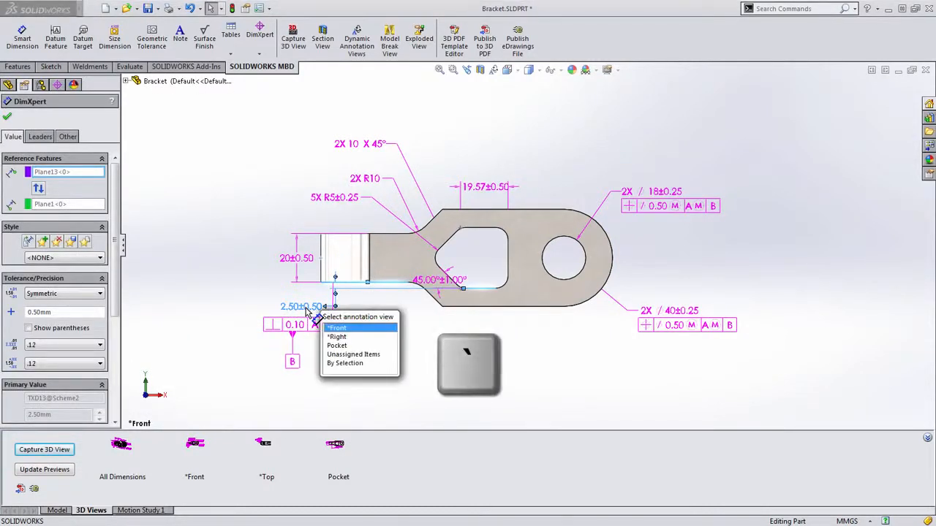
pyautogui.click(342, 338)
pyautogui.click(433, 277)
pyautogui.press('`')
pyautogui.click(462, 305)
pyautogui.click(490, 194)
pyautogui.press('`')
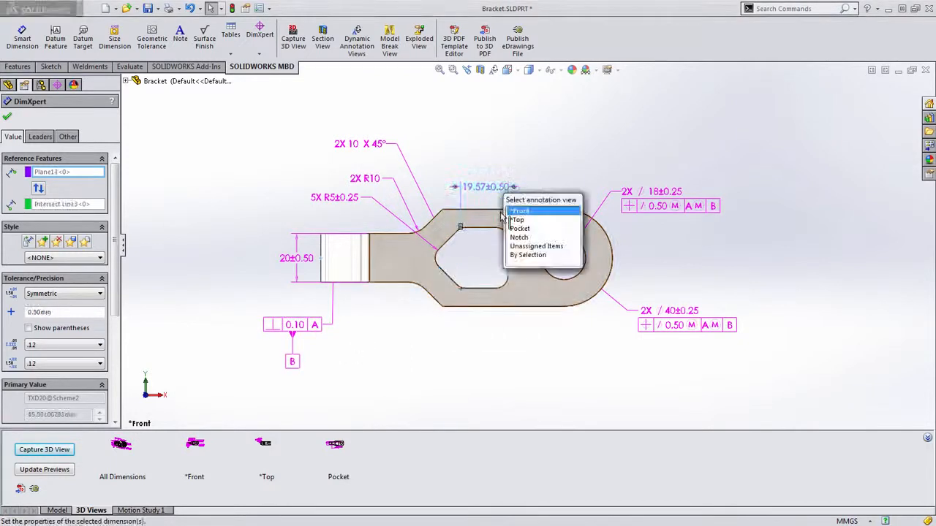
pyautogui.click(522, 221)
pyautogui.click(437, 322)
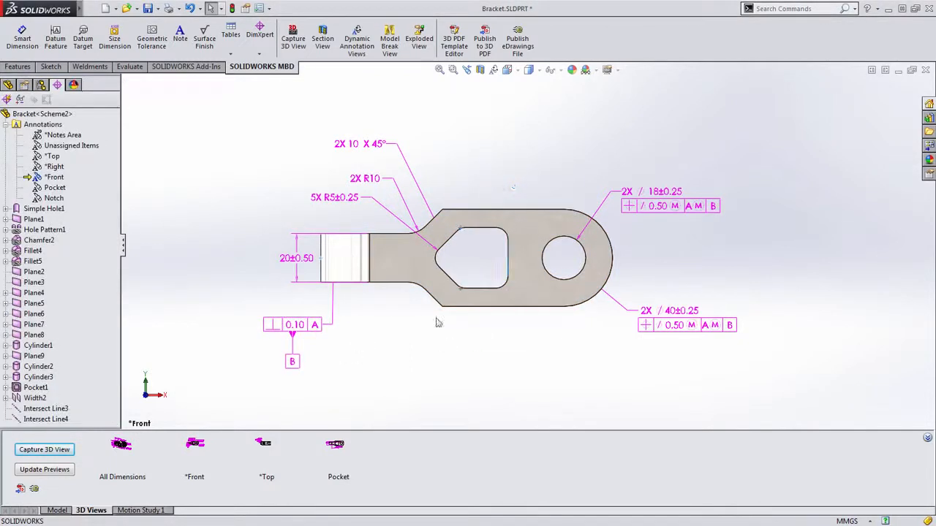
# Reassign the 5X R5 radius callout to the Pocket annotation view and shift it slightly away from the pocket in the Pocket 3D view
pyautogui.click(343, 198)
pyautogui.press('`')
pyautogui.click(388, 229)
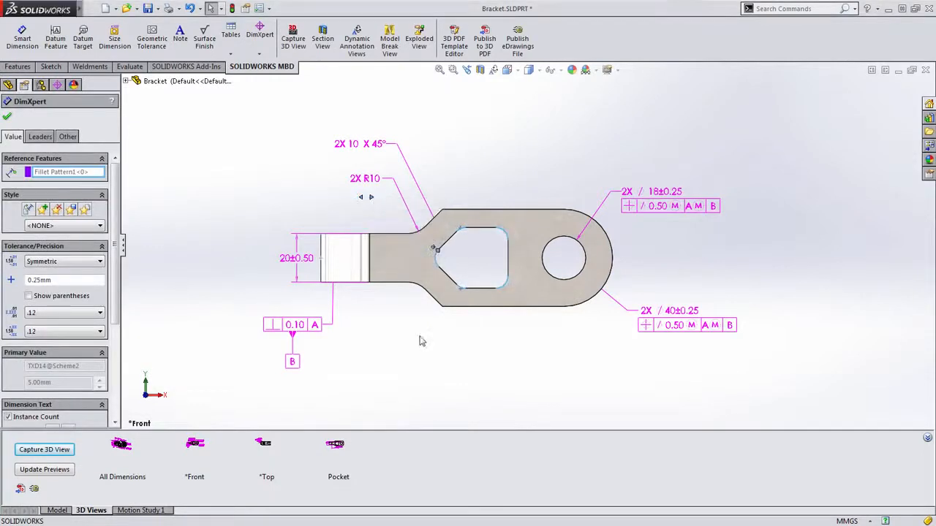
pyautogui.click(419, 341)
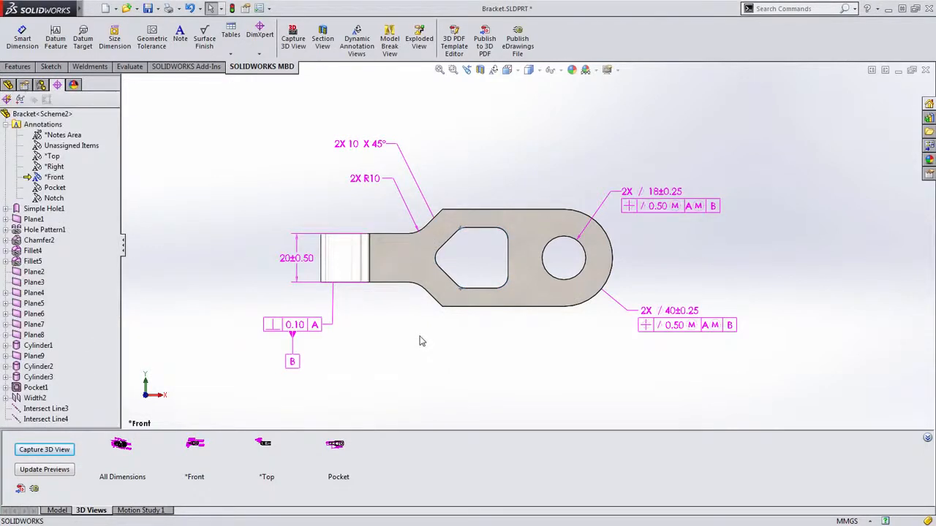
pyautogui.click(337, 444)
pyautogui.click(359, 198)
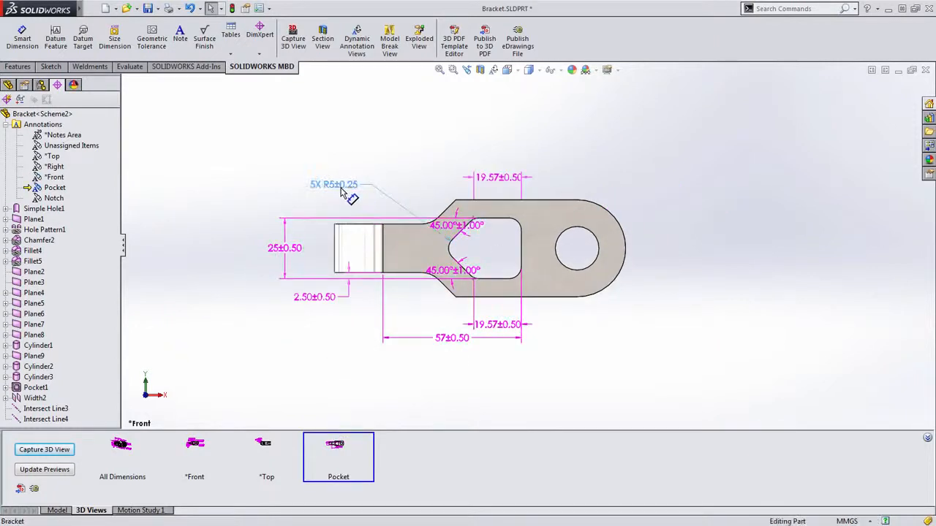
pyautogui.click(626, 384)
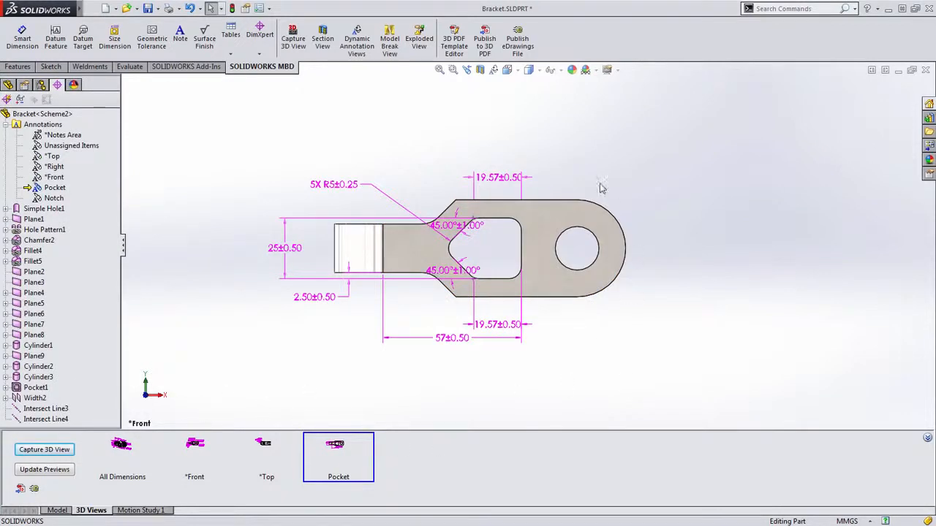
# Activate and reorient to the Notch annotation view, and capture it as a 3D view named Notch containing only the Notch annotations
pyautogui.click(59, 201)
pyautogui.rightClick(59, 204)
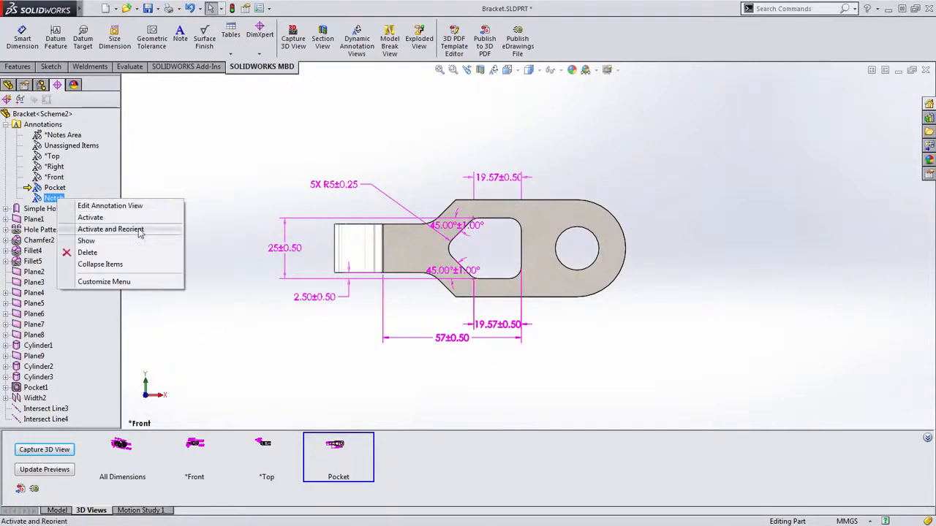
pyautogui.click(140, 230)
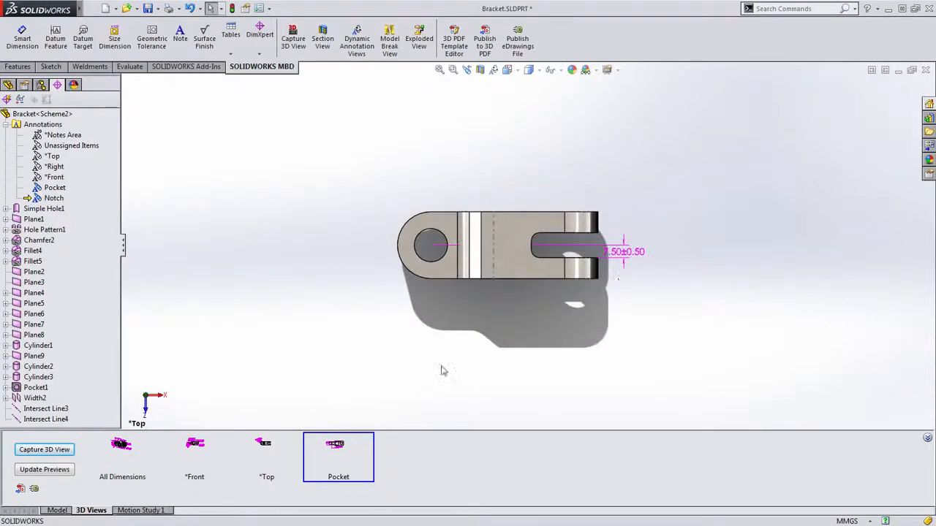
pyautogui.click(59, 450)
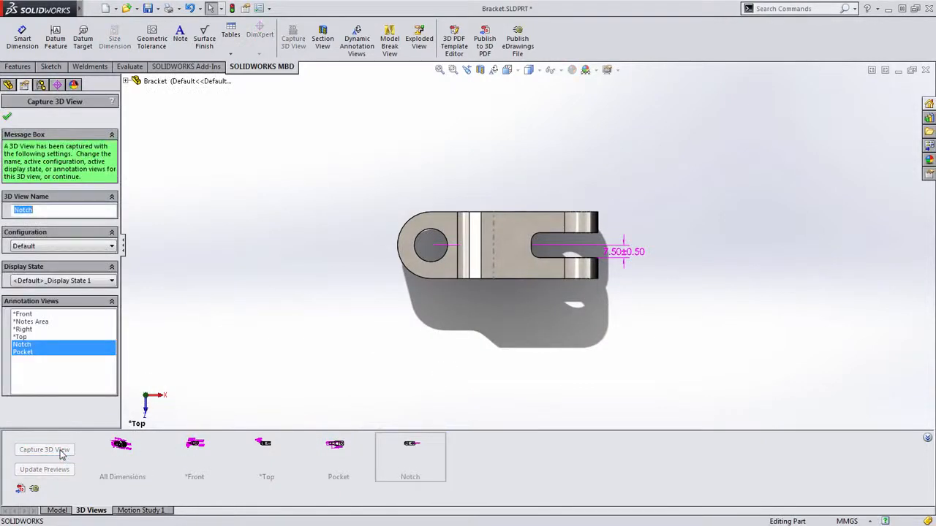
pyautogui.click(25, 354)
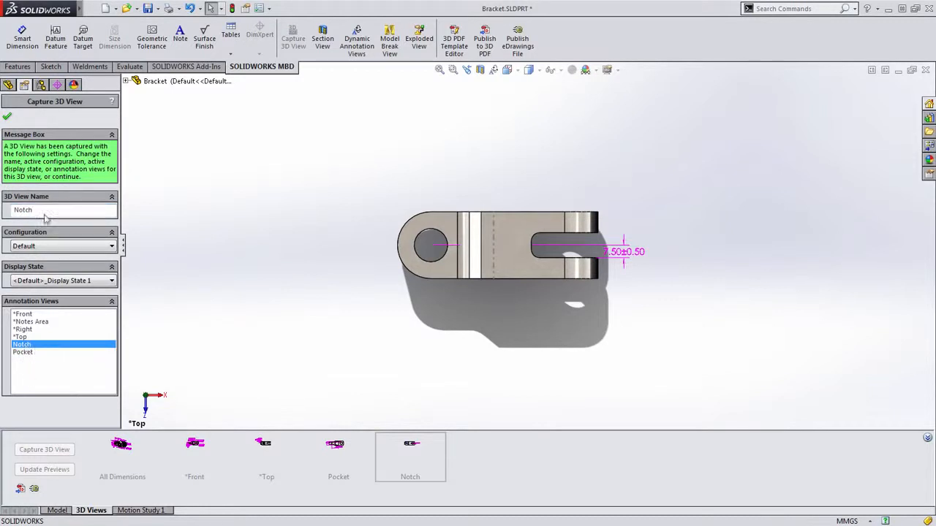
pyautogui.click(8, 117)
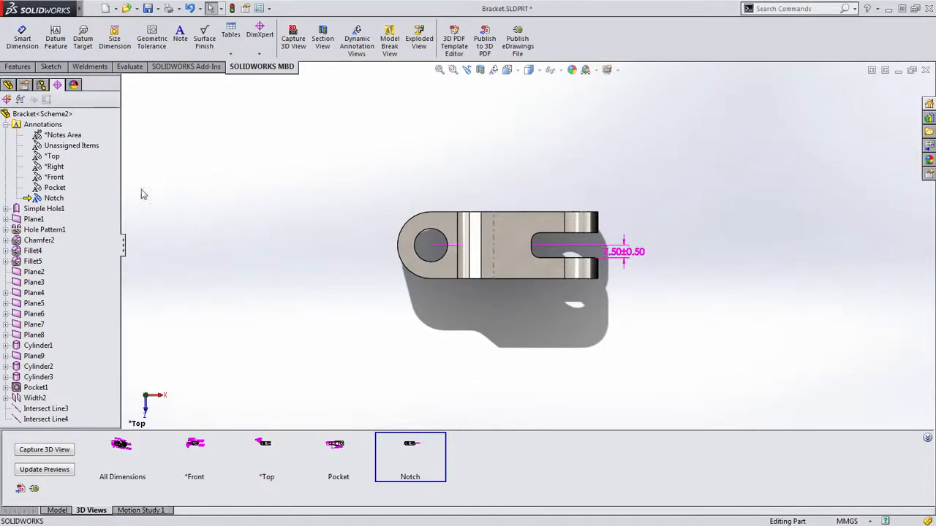
# With the *Top annotations active, reassign the slot's 15 width and 60 location dimensions to the Notch annotation view, and check the Notch 3D view
pyautogui.doubleClick(73, 145)
pyautogui.click(56, 167)
pyautogui.doubleClick(52, 156)
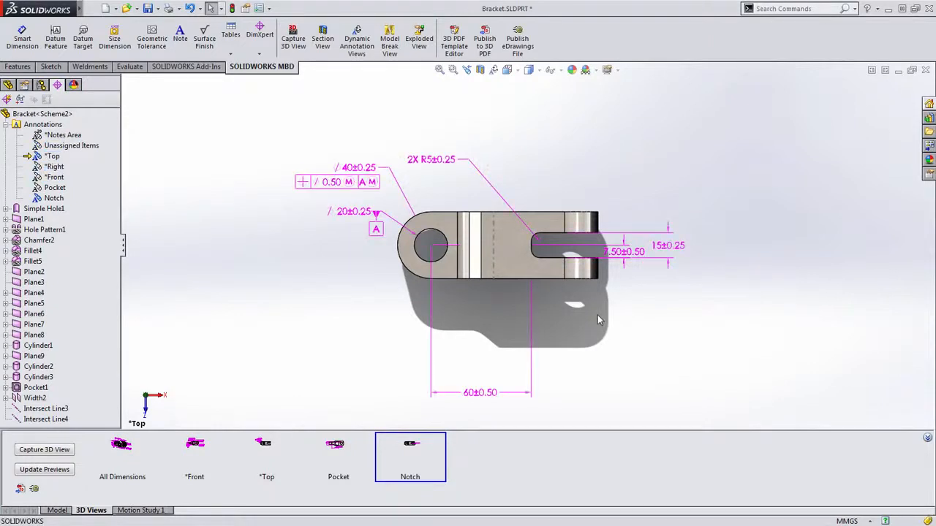
pyautogui.click(675, 253)
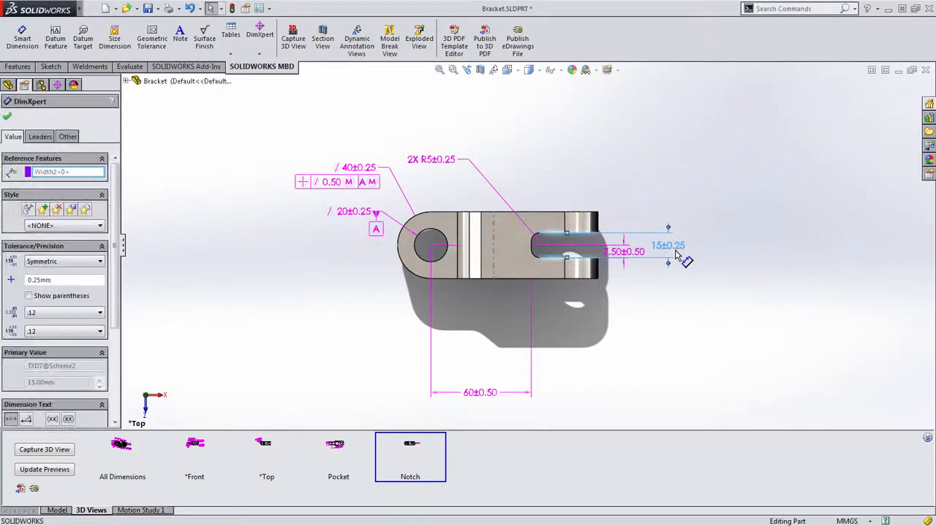
pyautogui.click(704, 288)
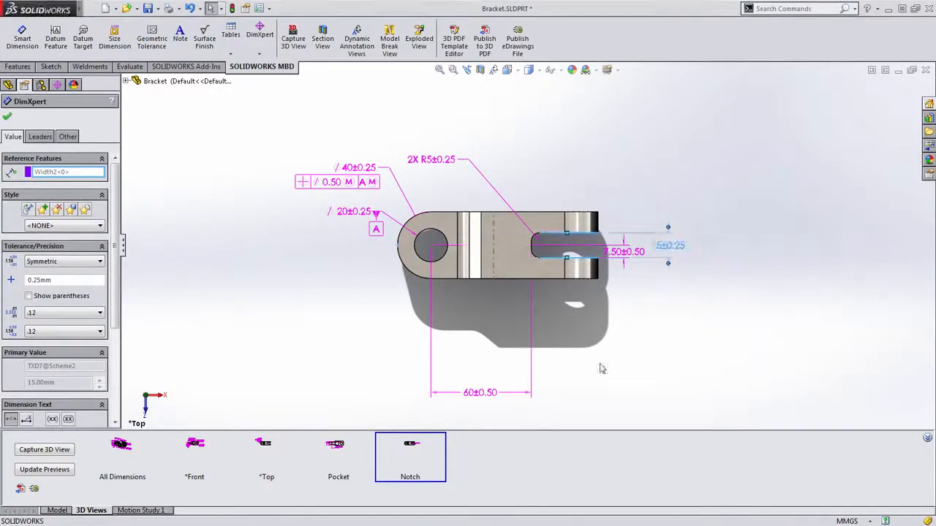
pyautogui.click(488, 395)
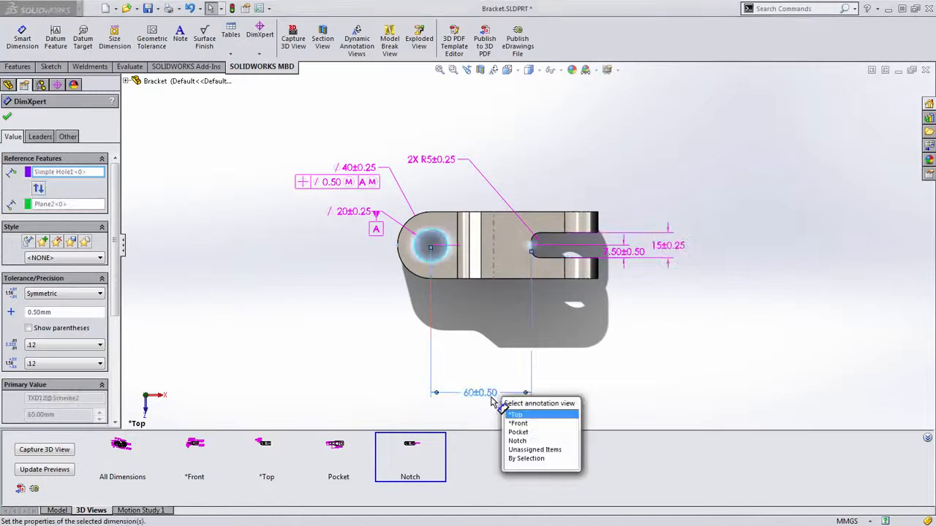
pyautogui.click(529, 441)
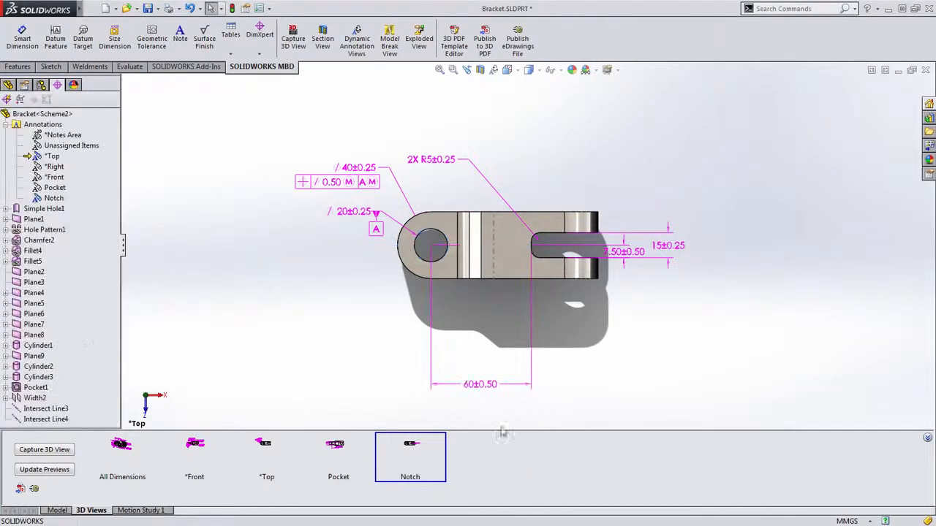
pyautogui.click(410, 451)
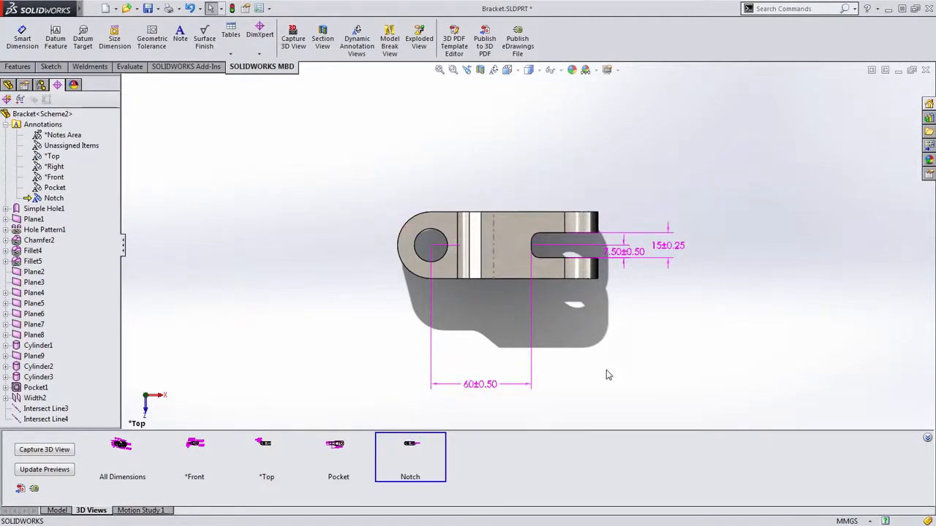
# Activate the All Dimensions 3D view and start publishing to 3D PDF with the Template A4 Landscape theme
pyautogui.click(121, 452)
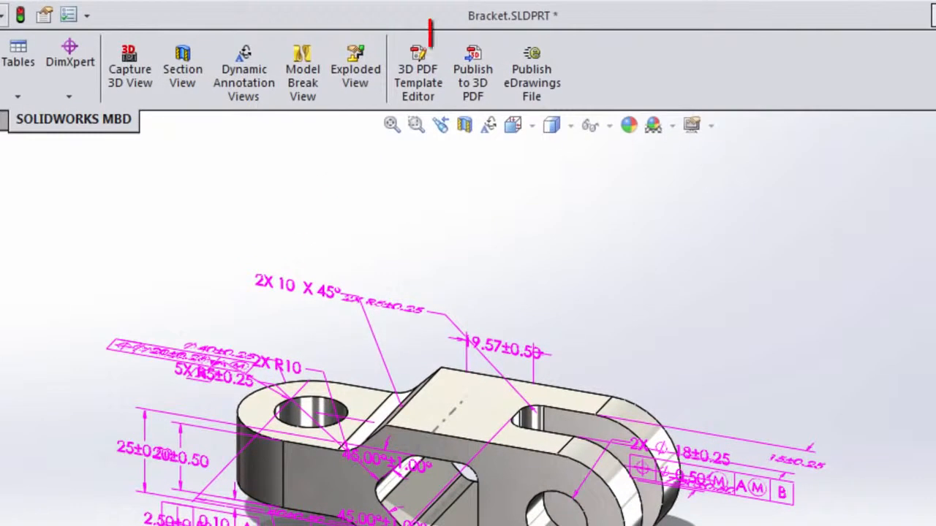
pyautogui.click(464, 79)
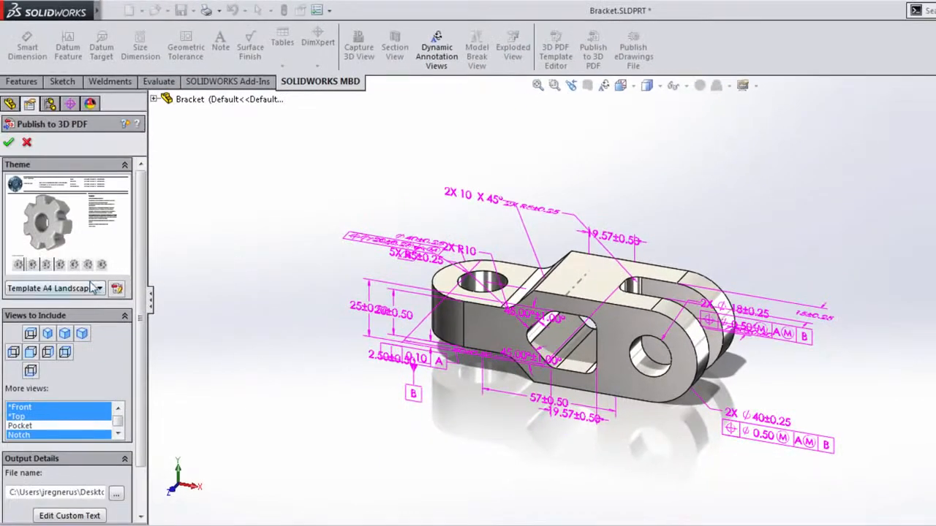
pyautogui.click(96, 288)
pyautogui.click(91, 287)
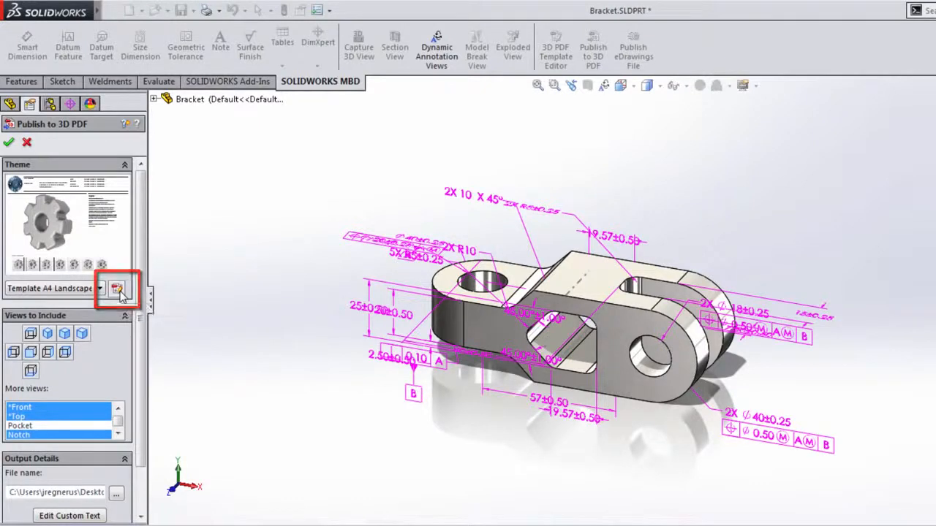
# Include the All Dimensions, *Front, *Top, Pocket and Notch views in the 3D PDF
pyautogui.click(51, 428)
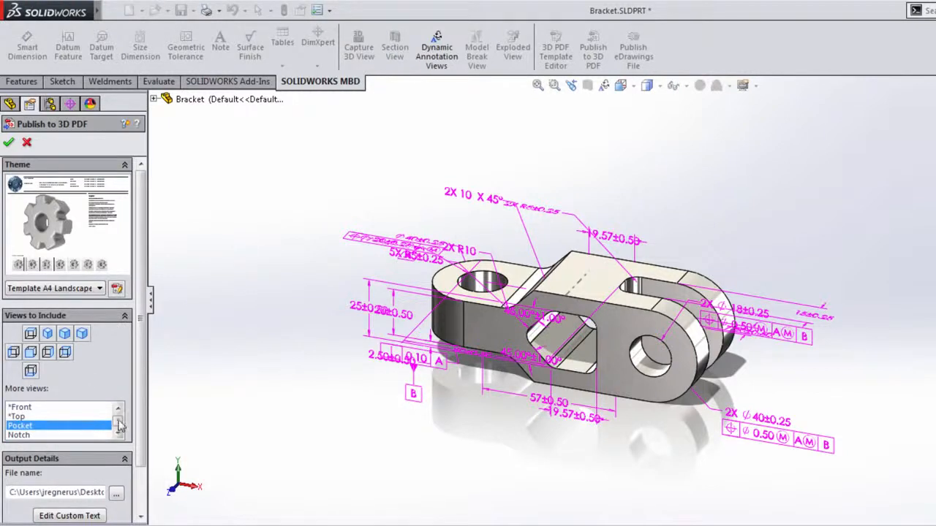
pyautogui.scroll(1, 119, 424)
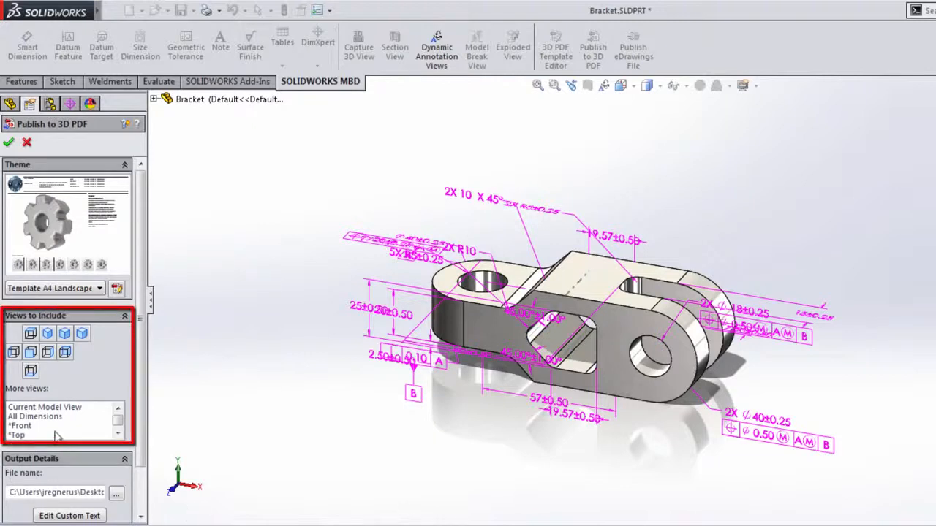
pyautogui.click(32, 418)
pyautogui.scroll(-1, 34, 420)
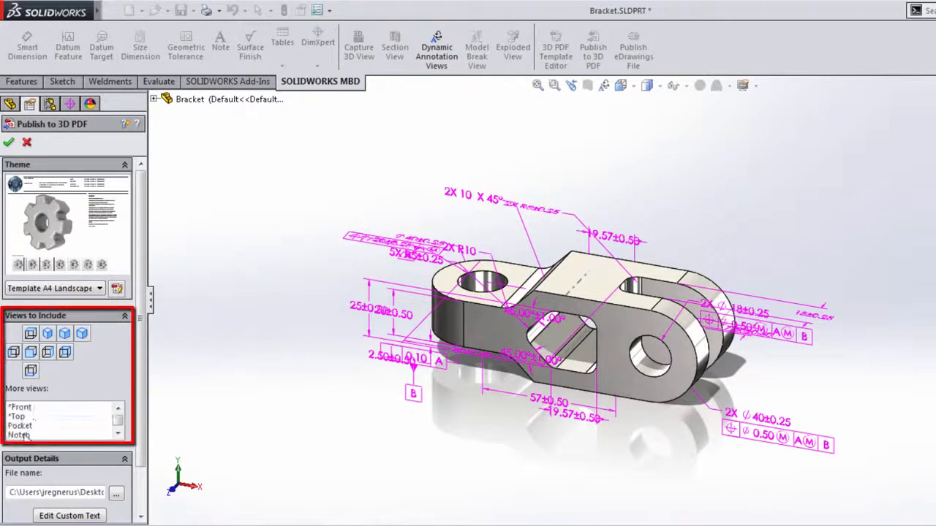
pyautogui.keyDown('shift'); pyautogui.click(24, 435); pyautogui.keyUp('shift')
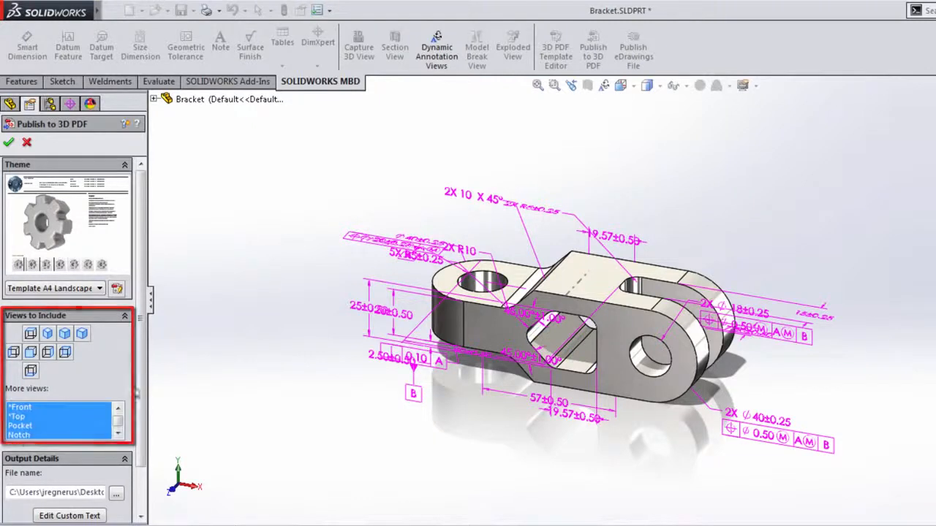
# Enter "Machined Bracket" as the Description custom text for the 3D PDF
pyautogui.scroll(-2, 139, 439)
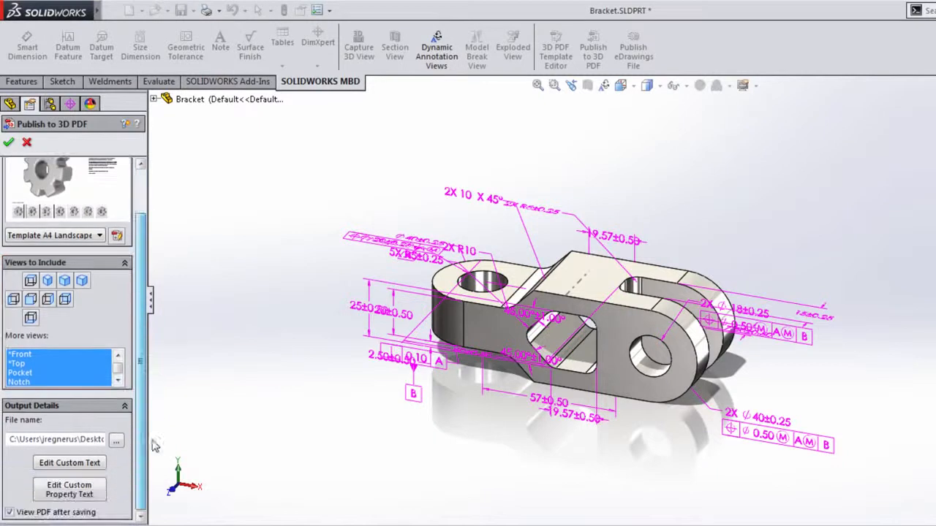
pyautogui.click(70, 464)
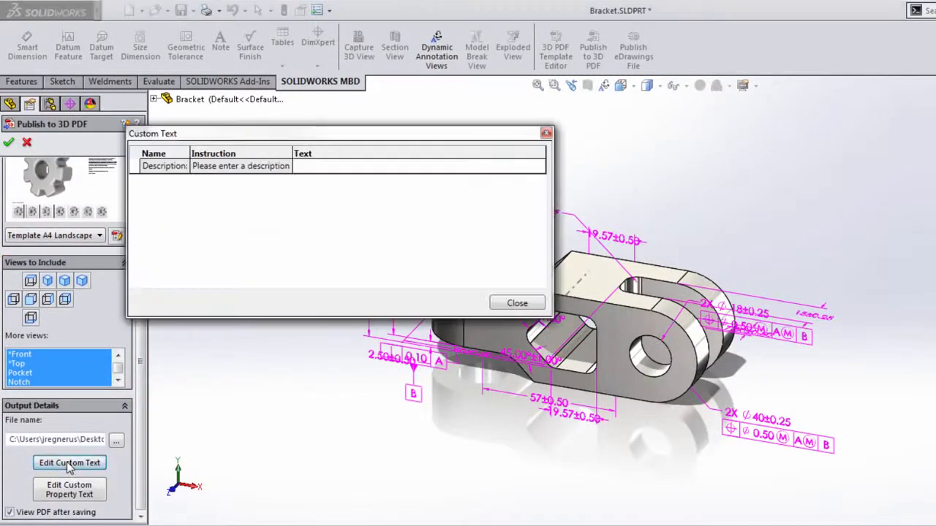
pyautogui.click(312, 169)
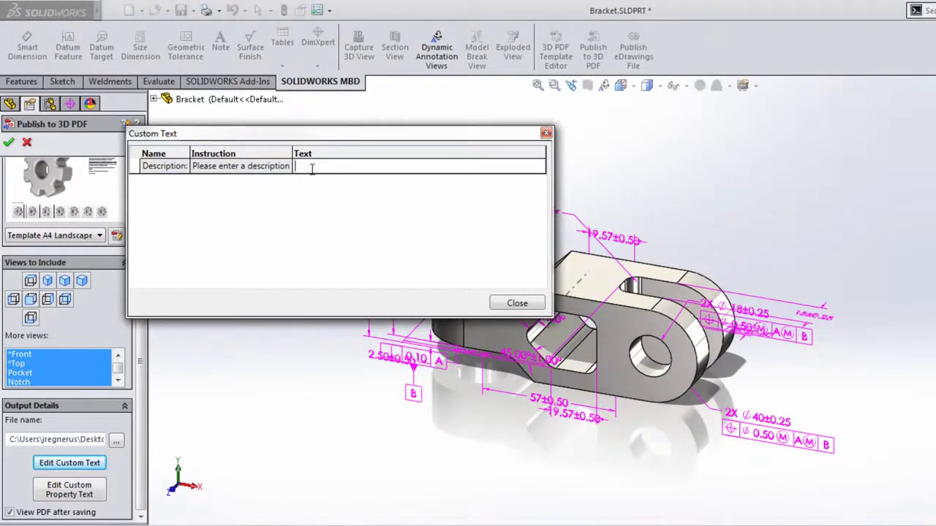
pyautogui.write('Machined Bracke')
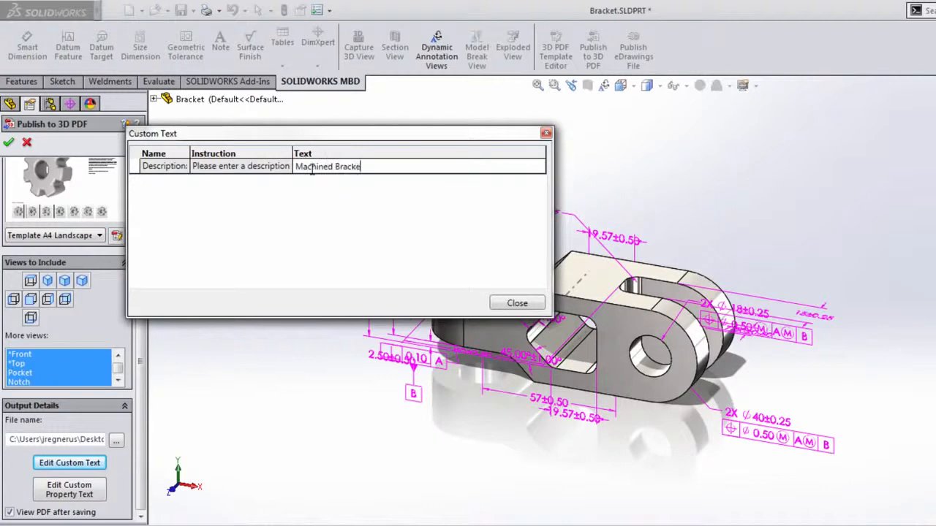
pyautogui.click(512, 303)
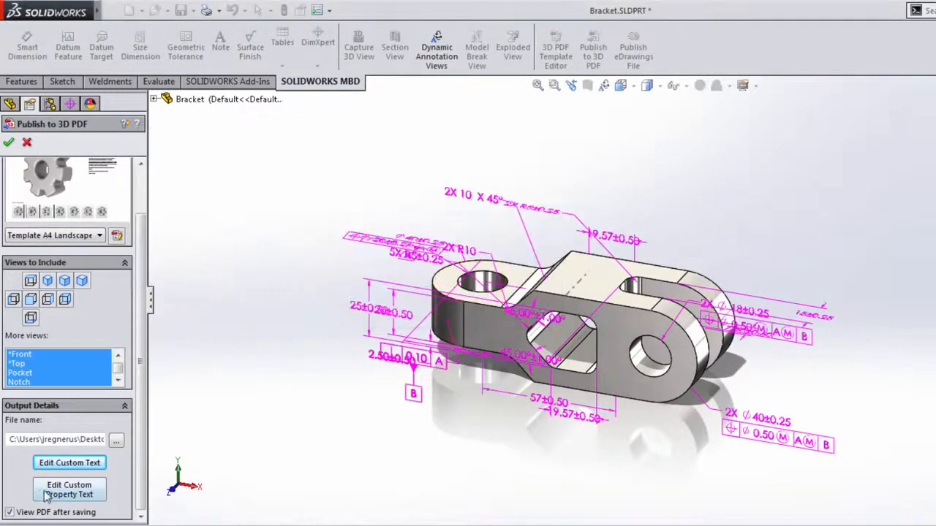
# Review the 3D PDF's custom property text assignments and publish the file, replacing the existing Bracket.PDF
pyautogui.click(80, 496)
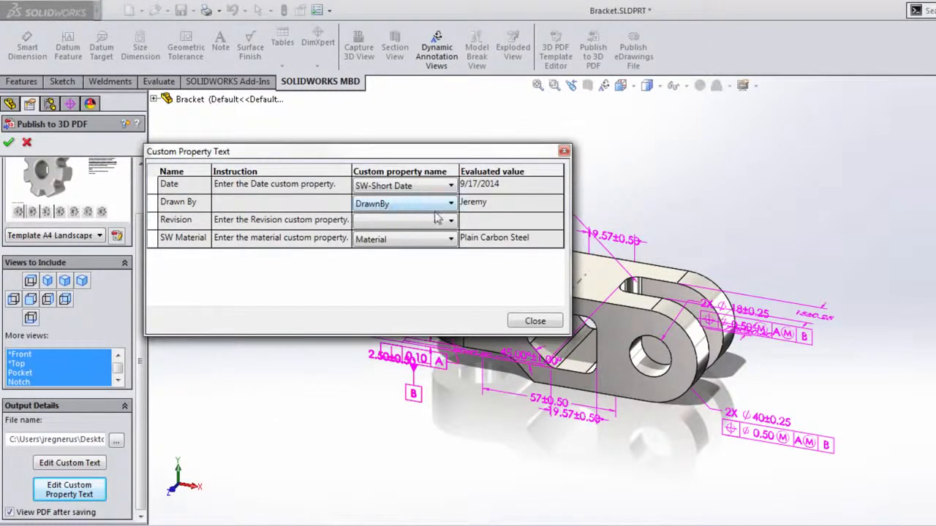
pyautogui.click(535, 321)
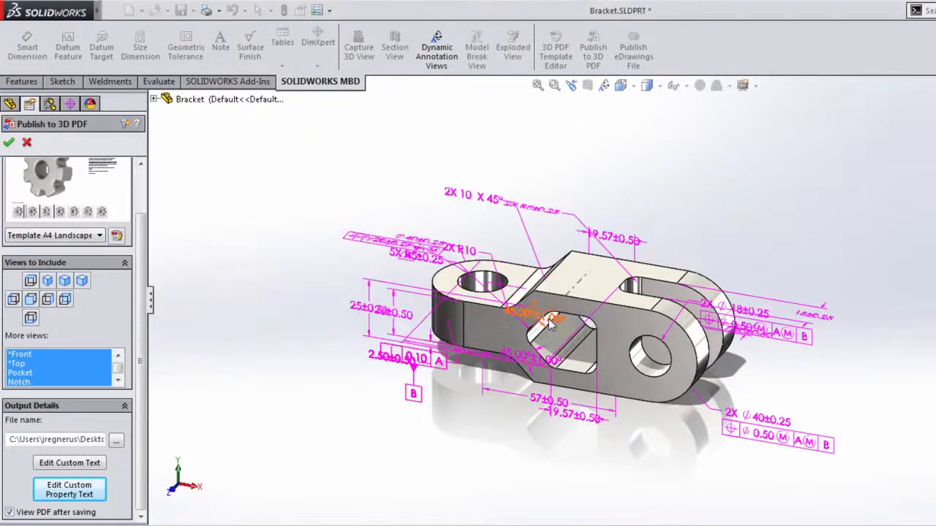
pyautogui.click(9, 144)
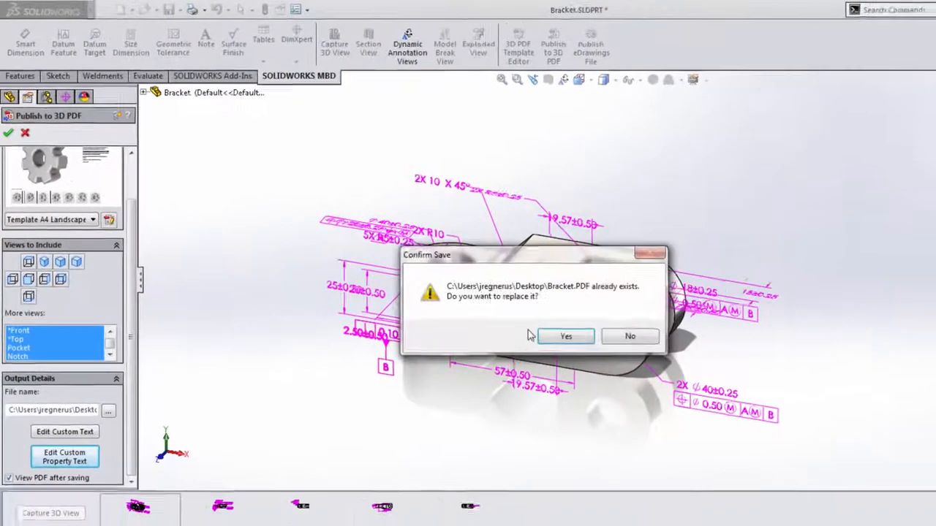
pyautogui.click(608, 369)
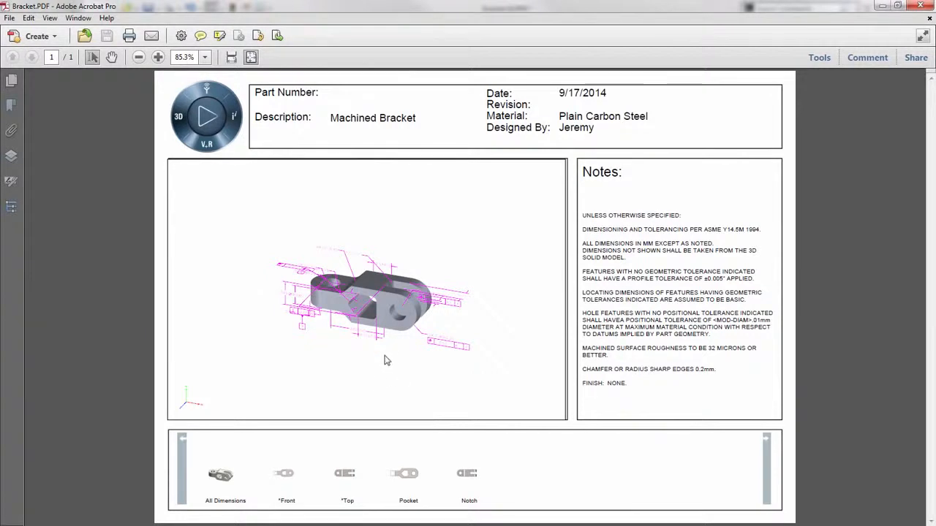
# Inspect the published Bracket.PDF in Adobe Acrobat Pro by rotating the model, activating the Pocket view and orbiting it
pyautogui.moveTo(437, 242); pyautogui.dragTo(388, 357)
pyautogui.click(408, 476)
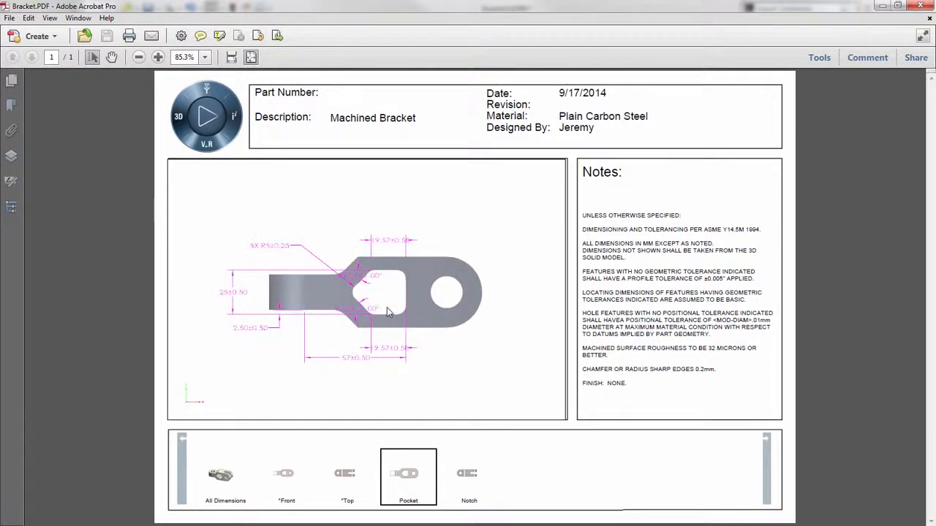
pyautogui.moveTo(509, 246); pyautogui.dragTo(397, 287)
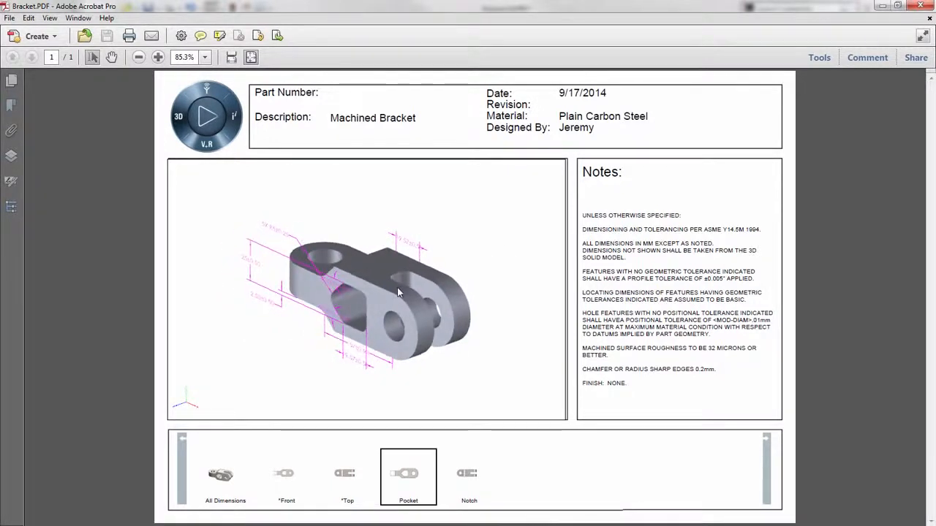